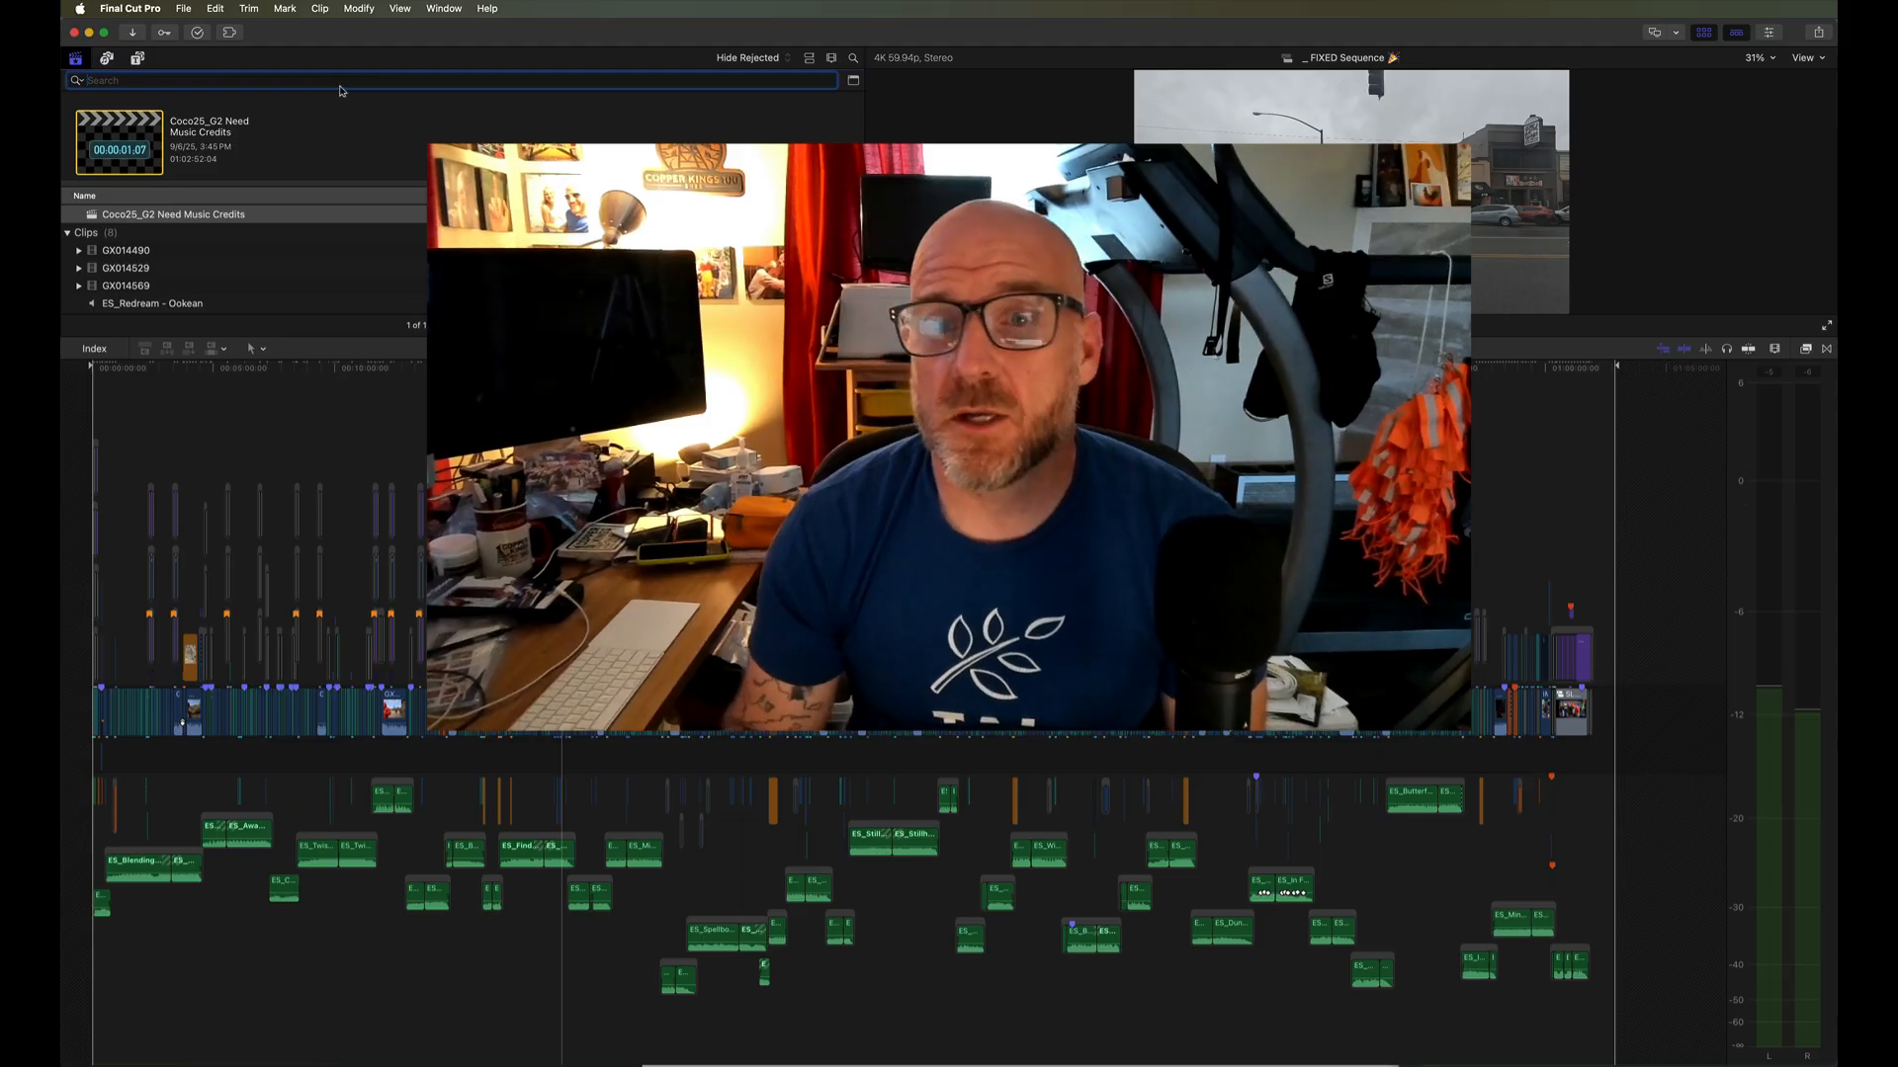
- Disable the placeholder title made of X characters above the Music credit titles at the end of the timeline
click(1573, 399)
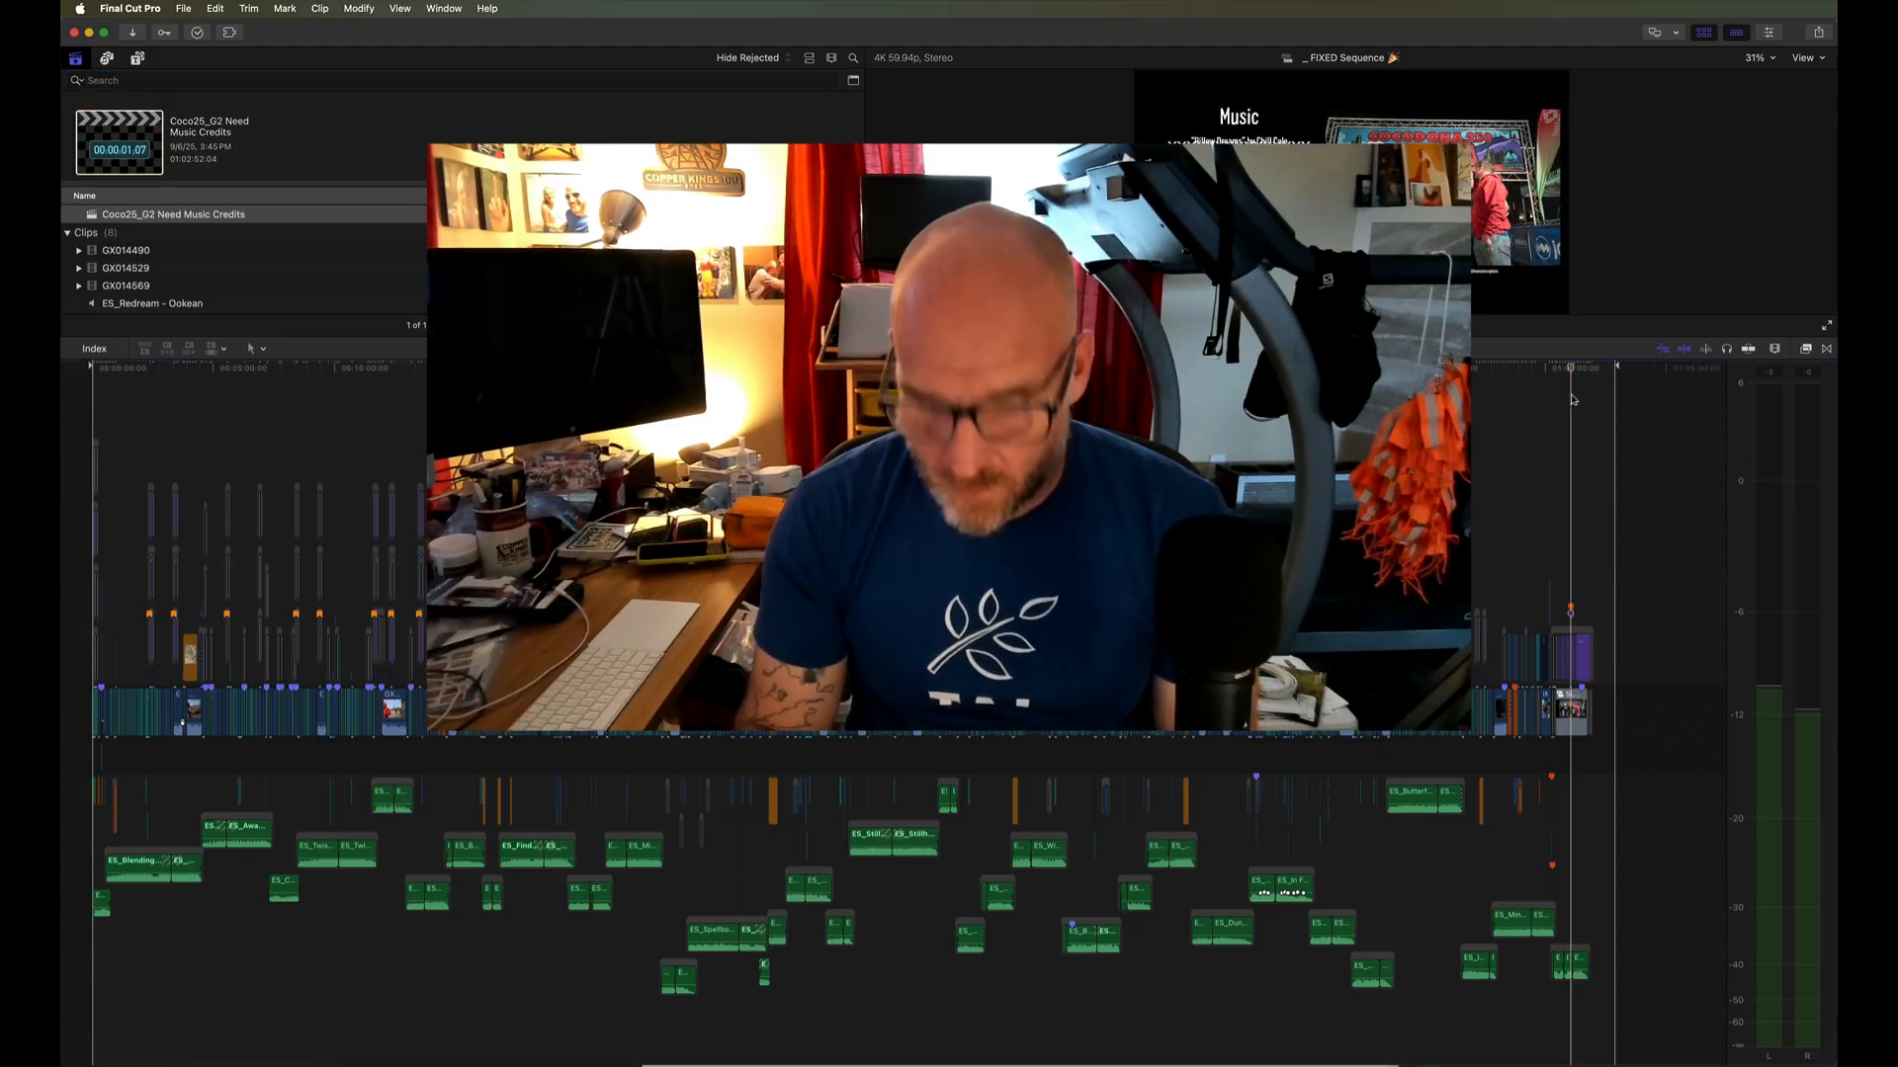
key(super+equal)
key(super+equal)
key(super+equal)
key(super+equal)
key(super+equal)
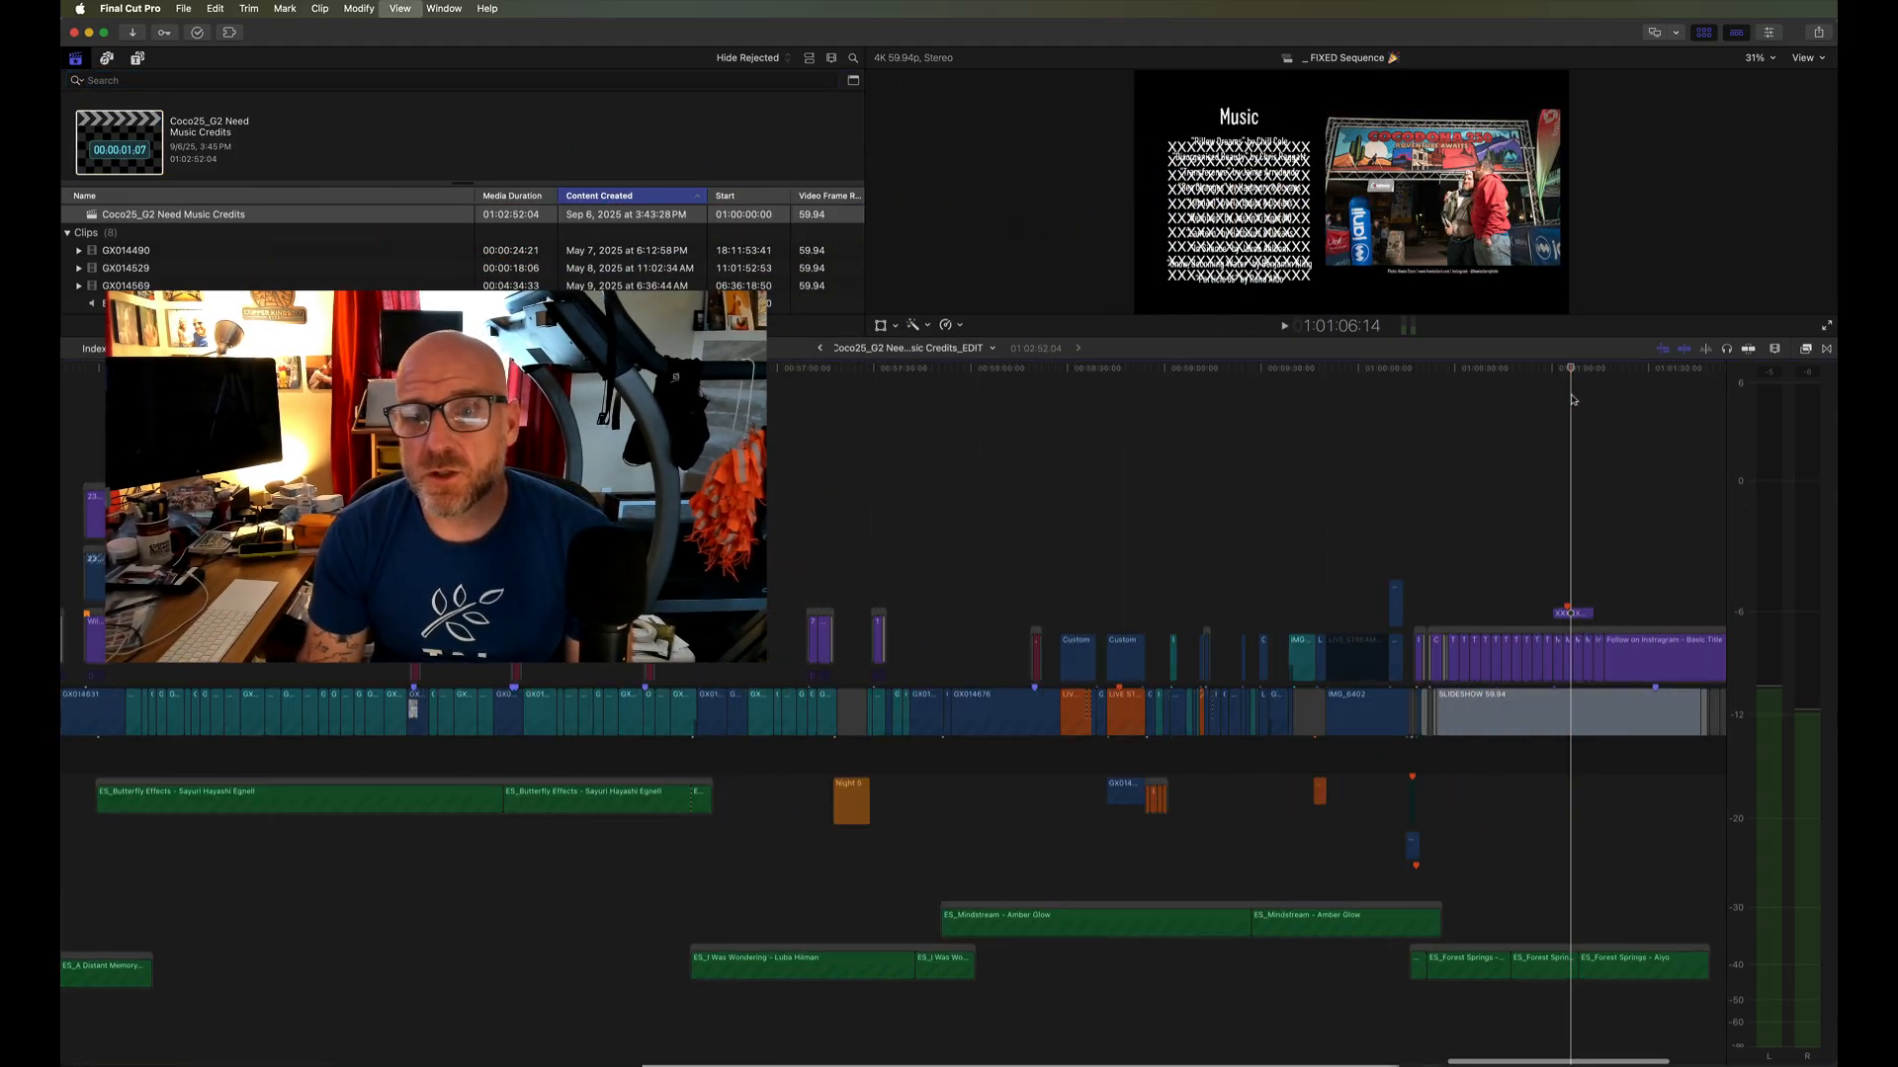
scroll(1572, 400, right, 1)
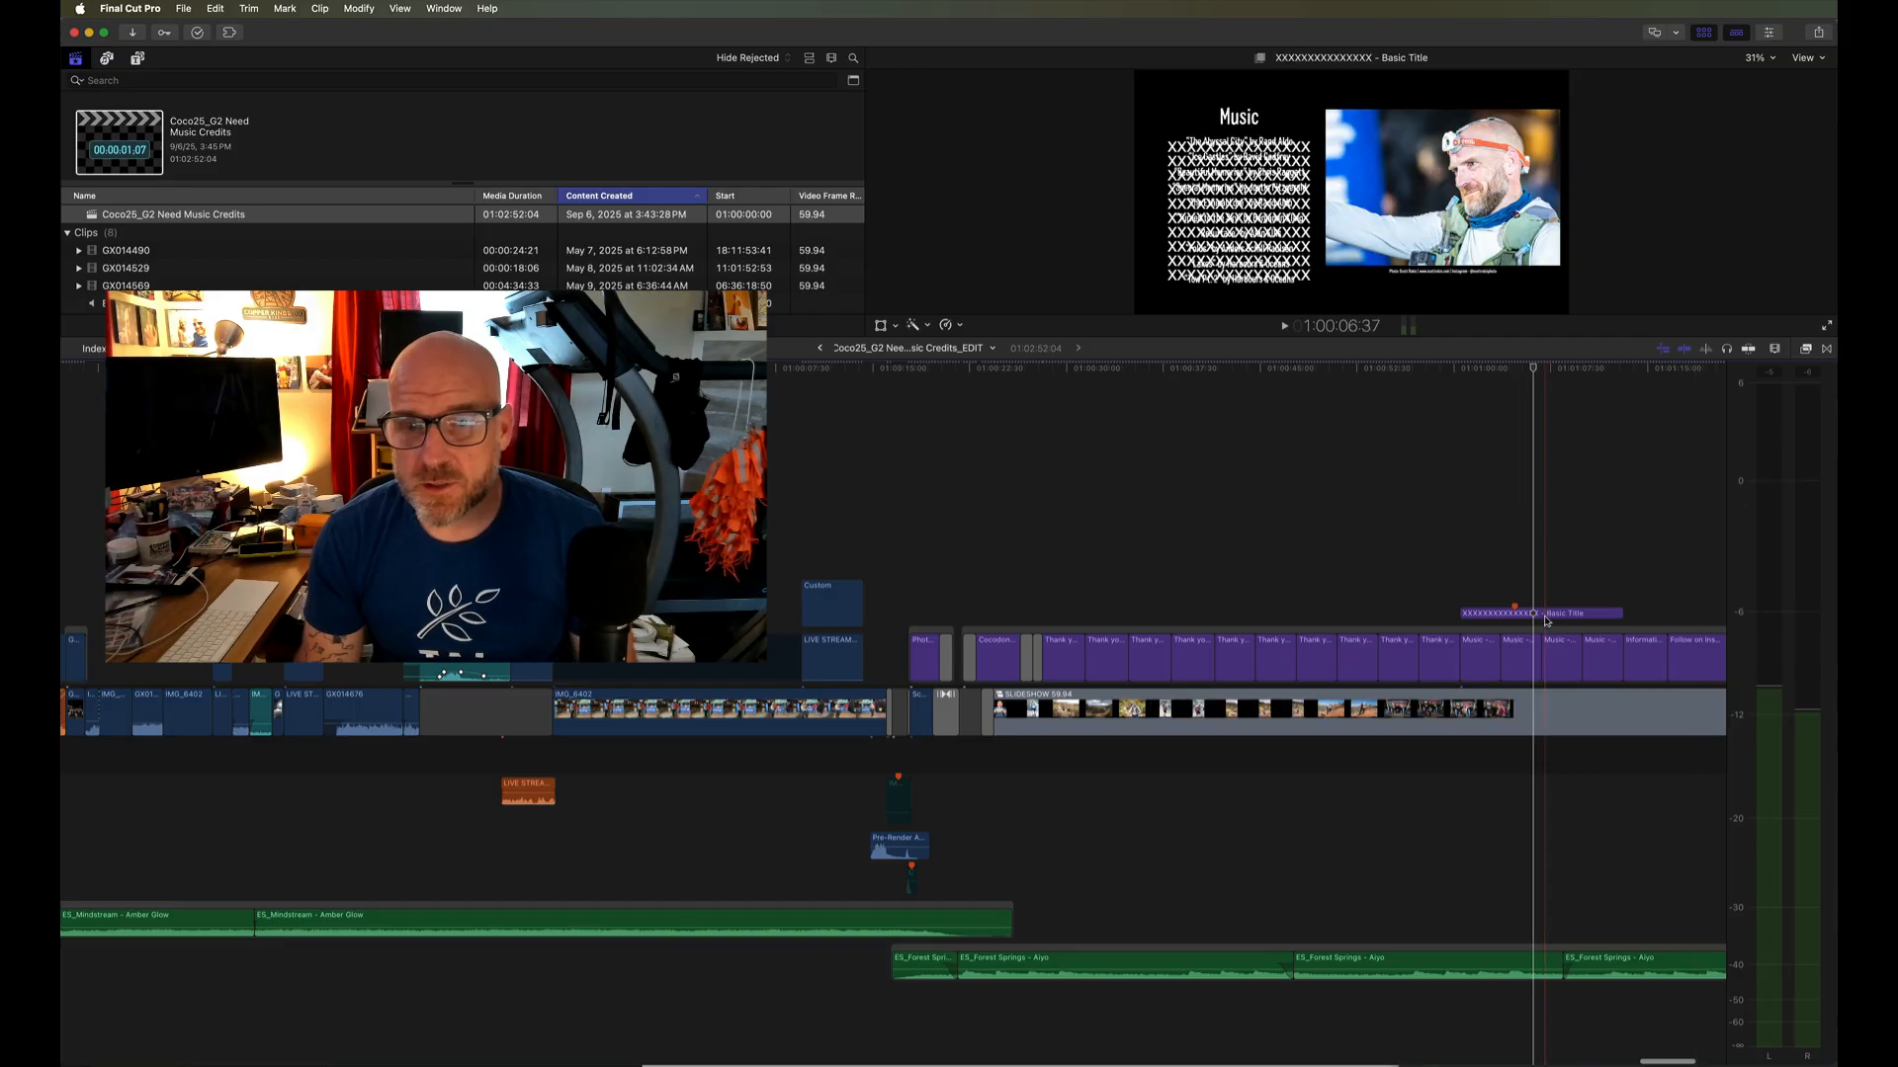
click(1497, 613)
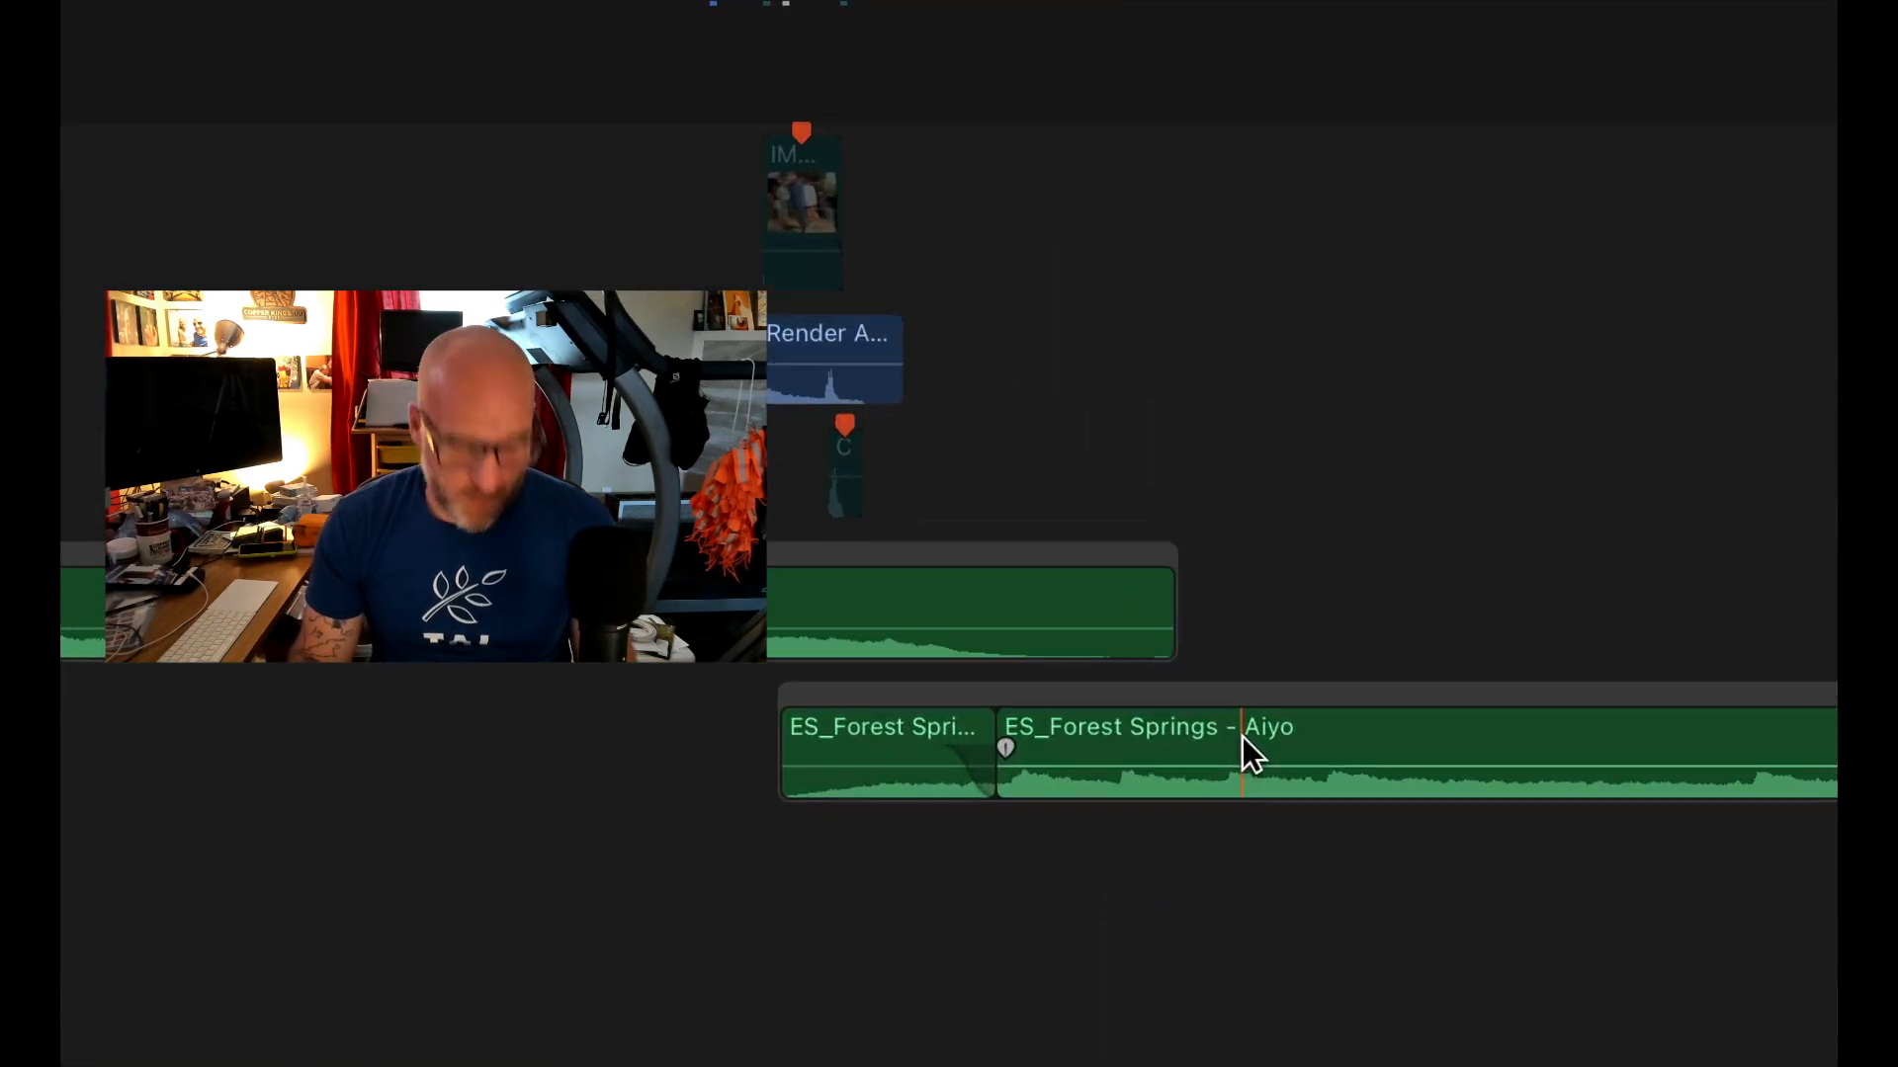
- Open the name of the longer ES_Forest Springs music clip for renaming, without changing it
right_click(1242, 737)
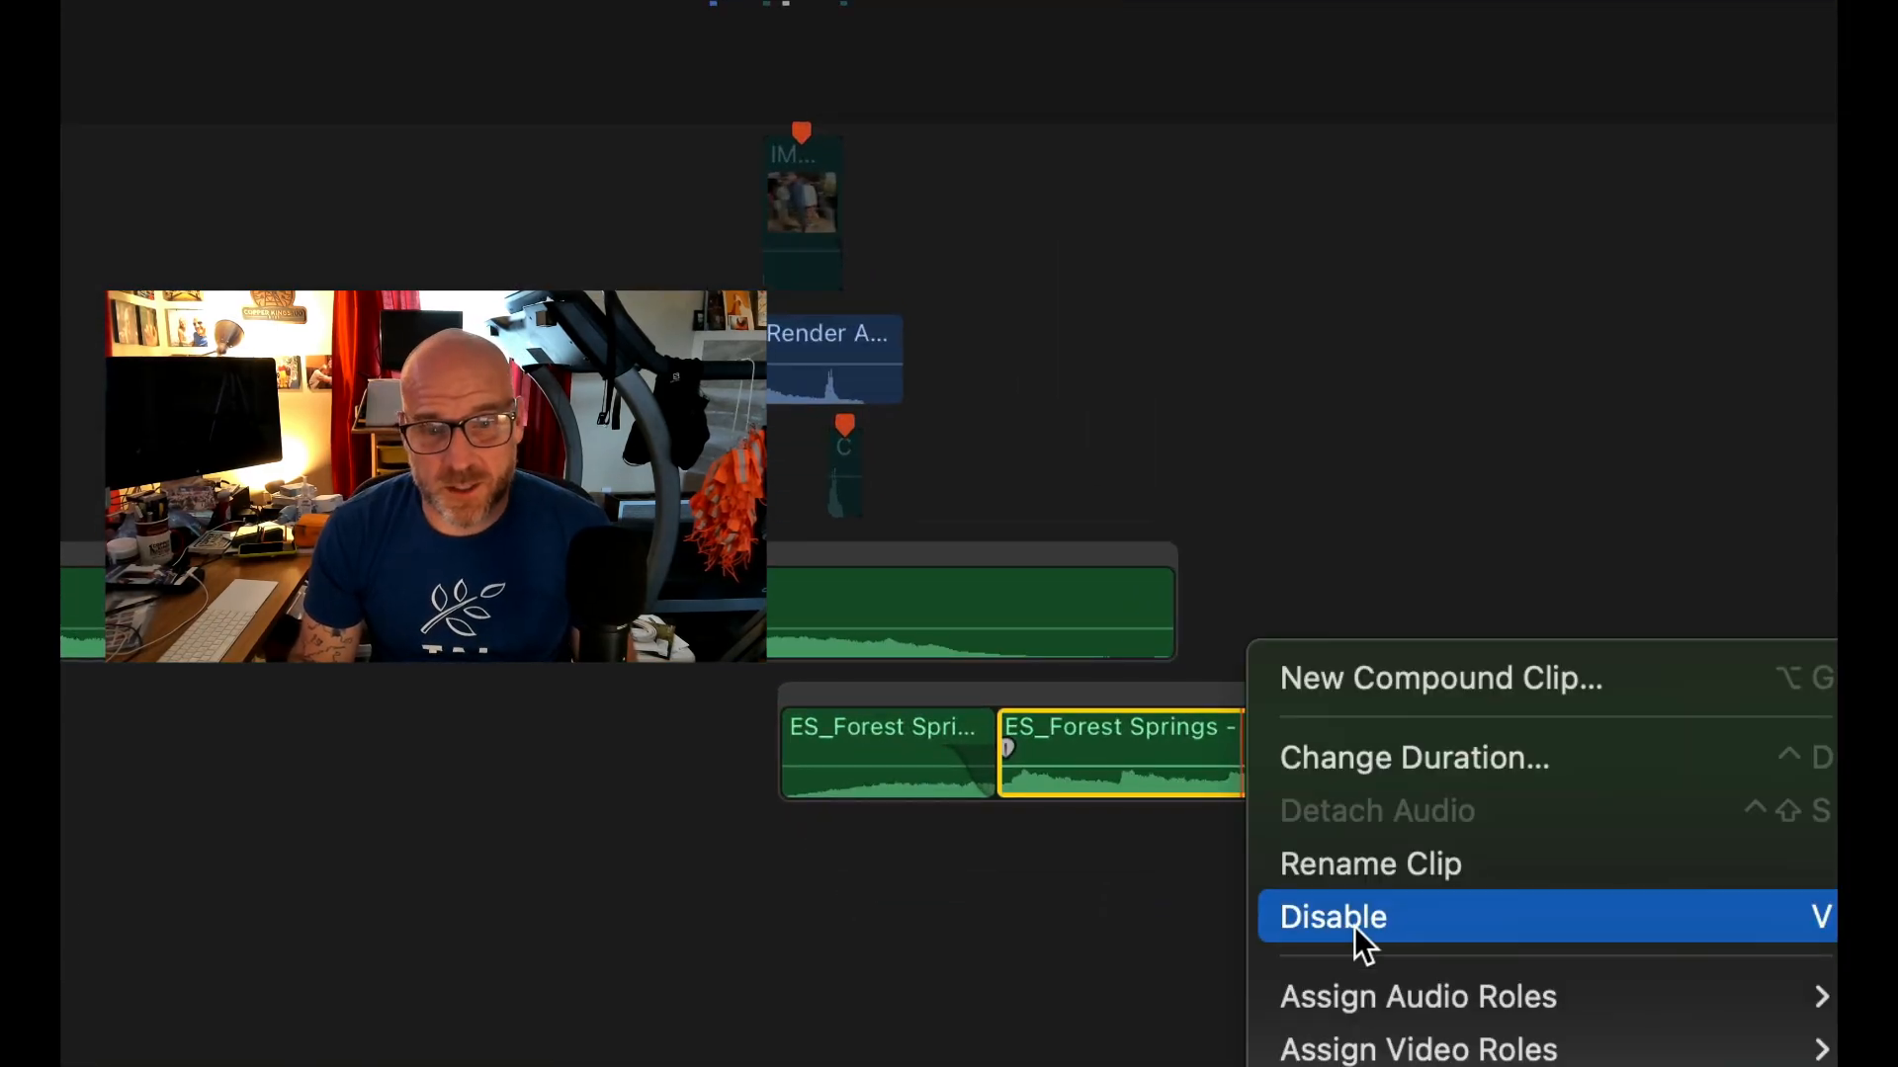
click(1360, 874)
click(1251, 621)
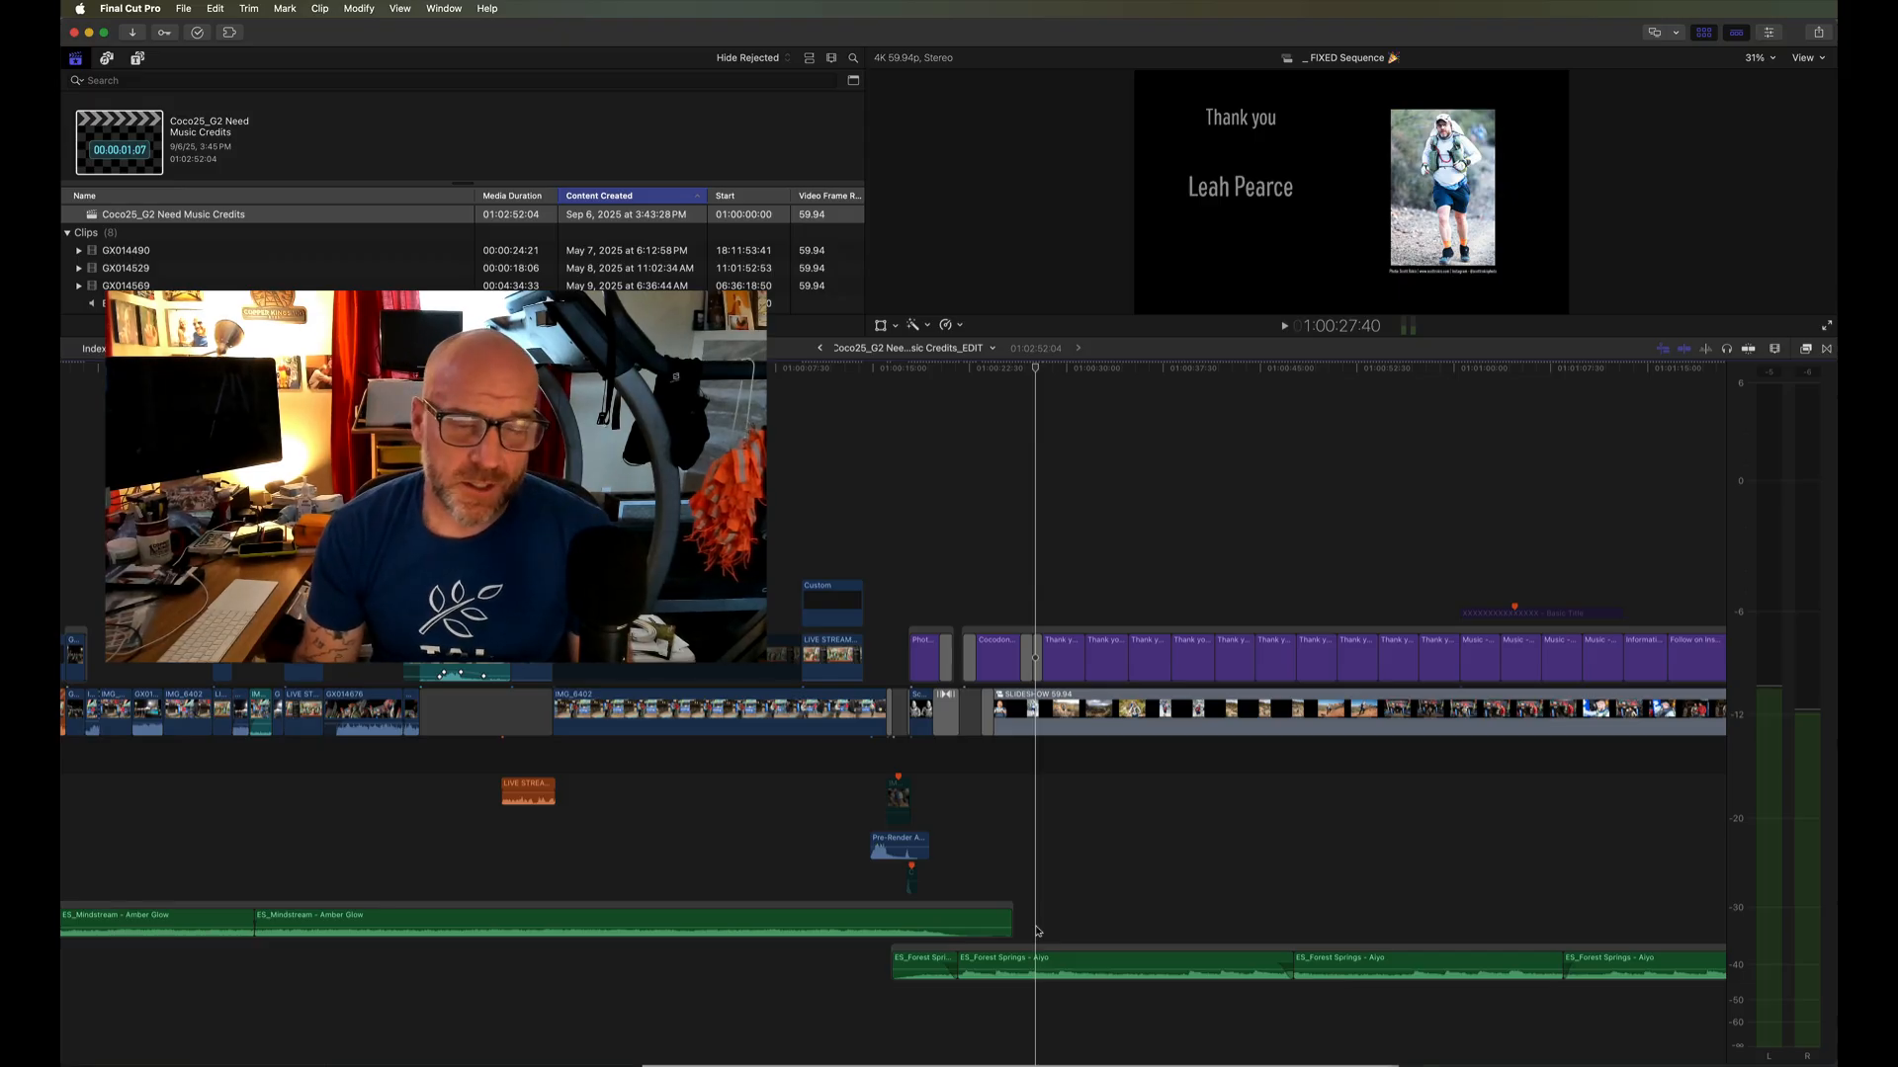
- Examine the music clips used across the whole timeline, including a close look at the ES_Stillhet clip
click(1124, 871)
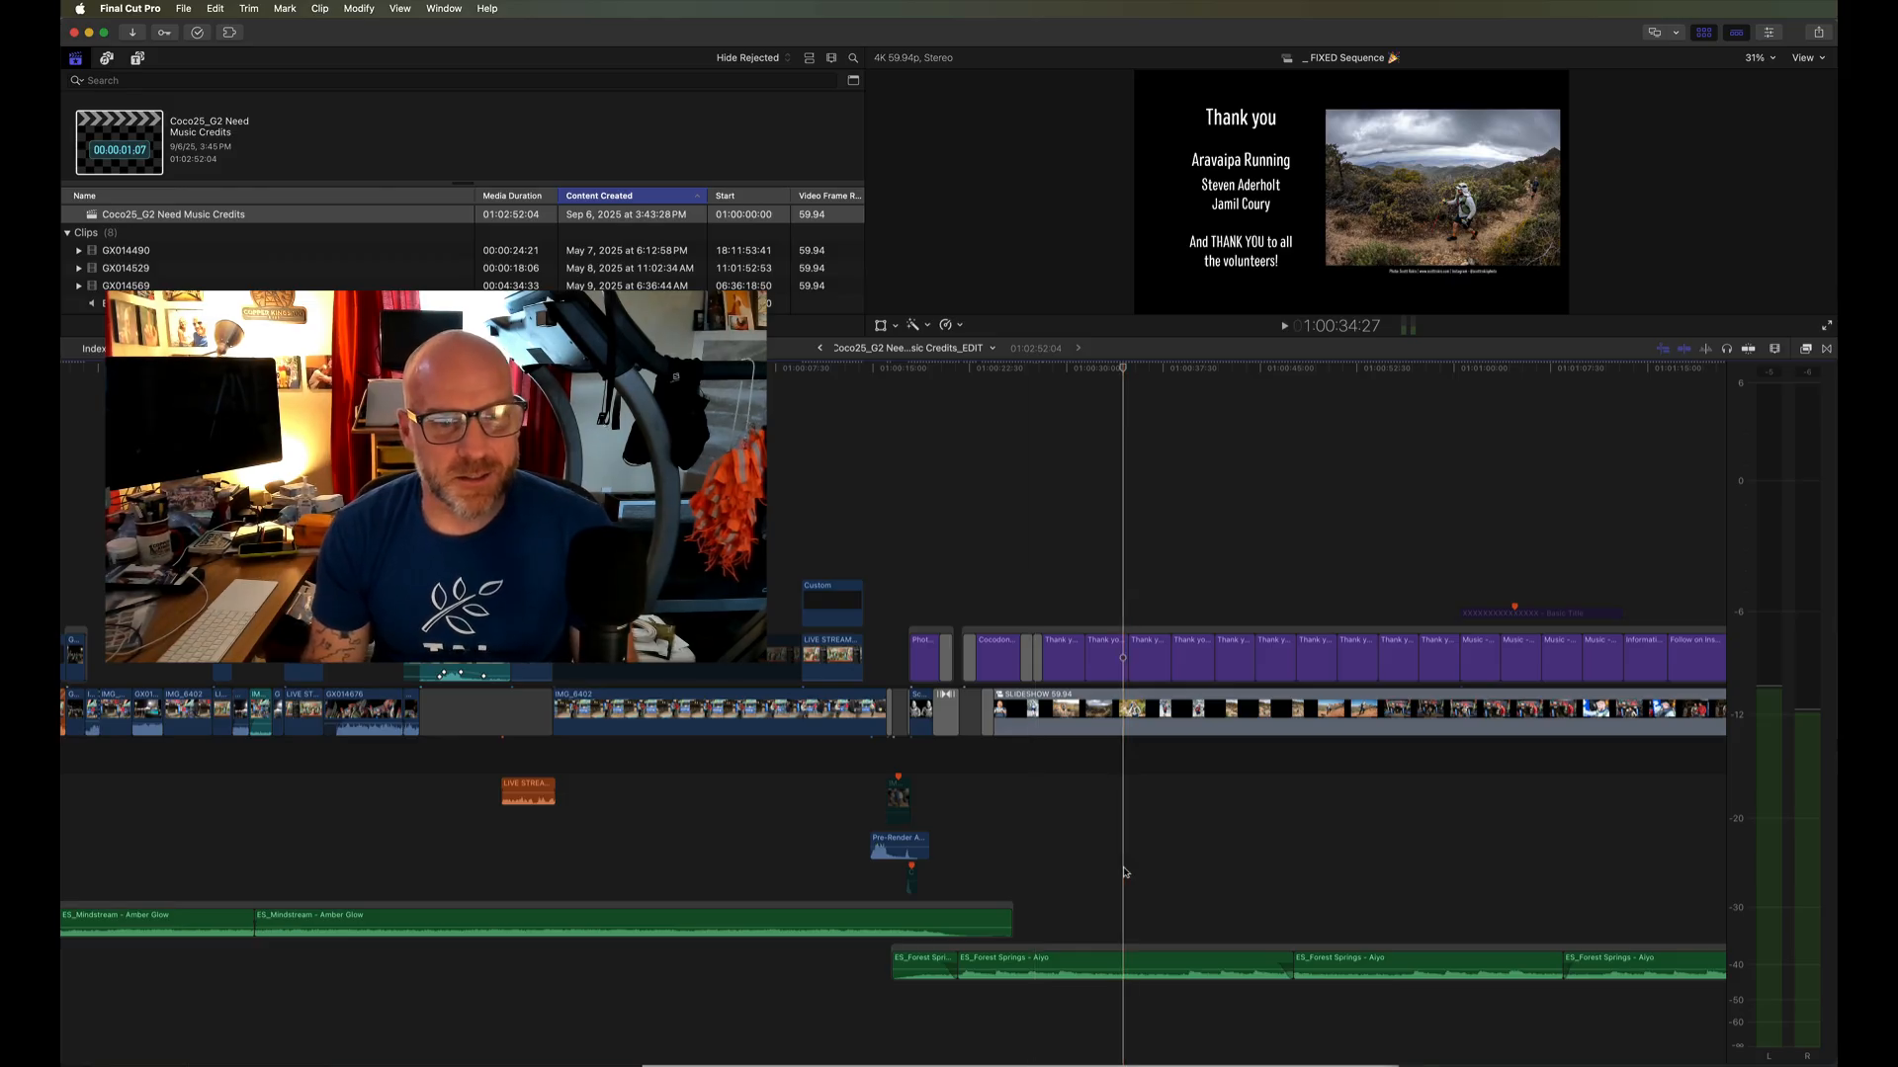
key(shift+z)
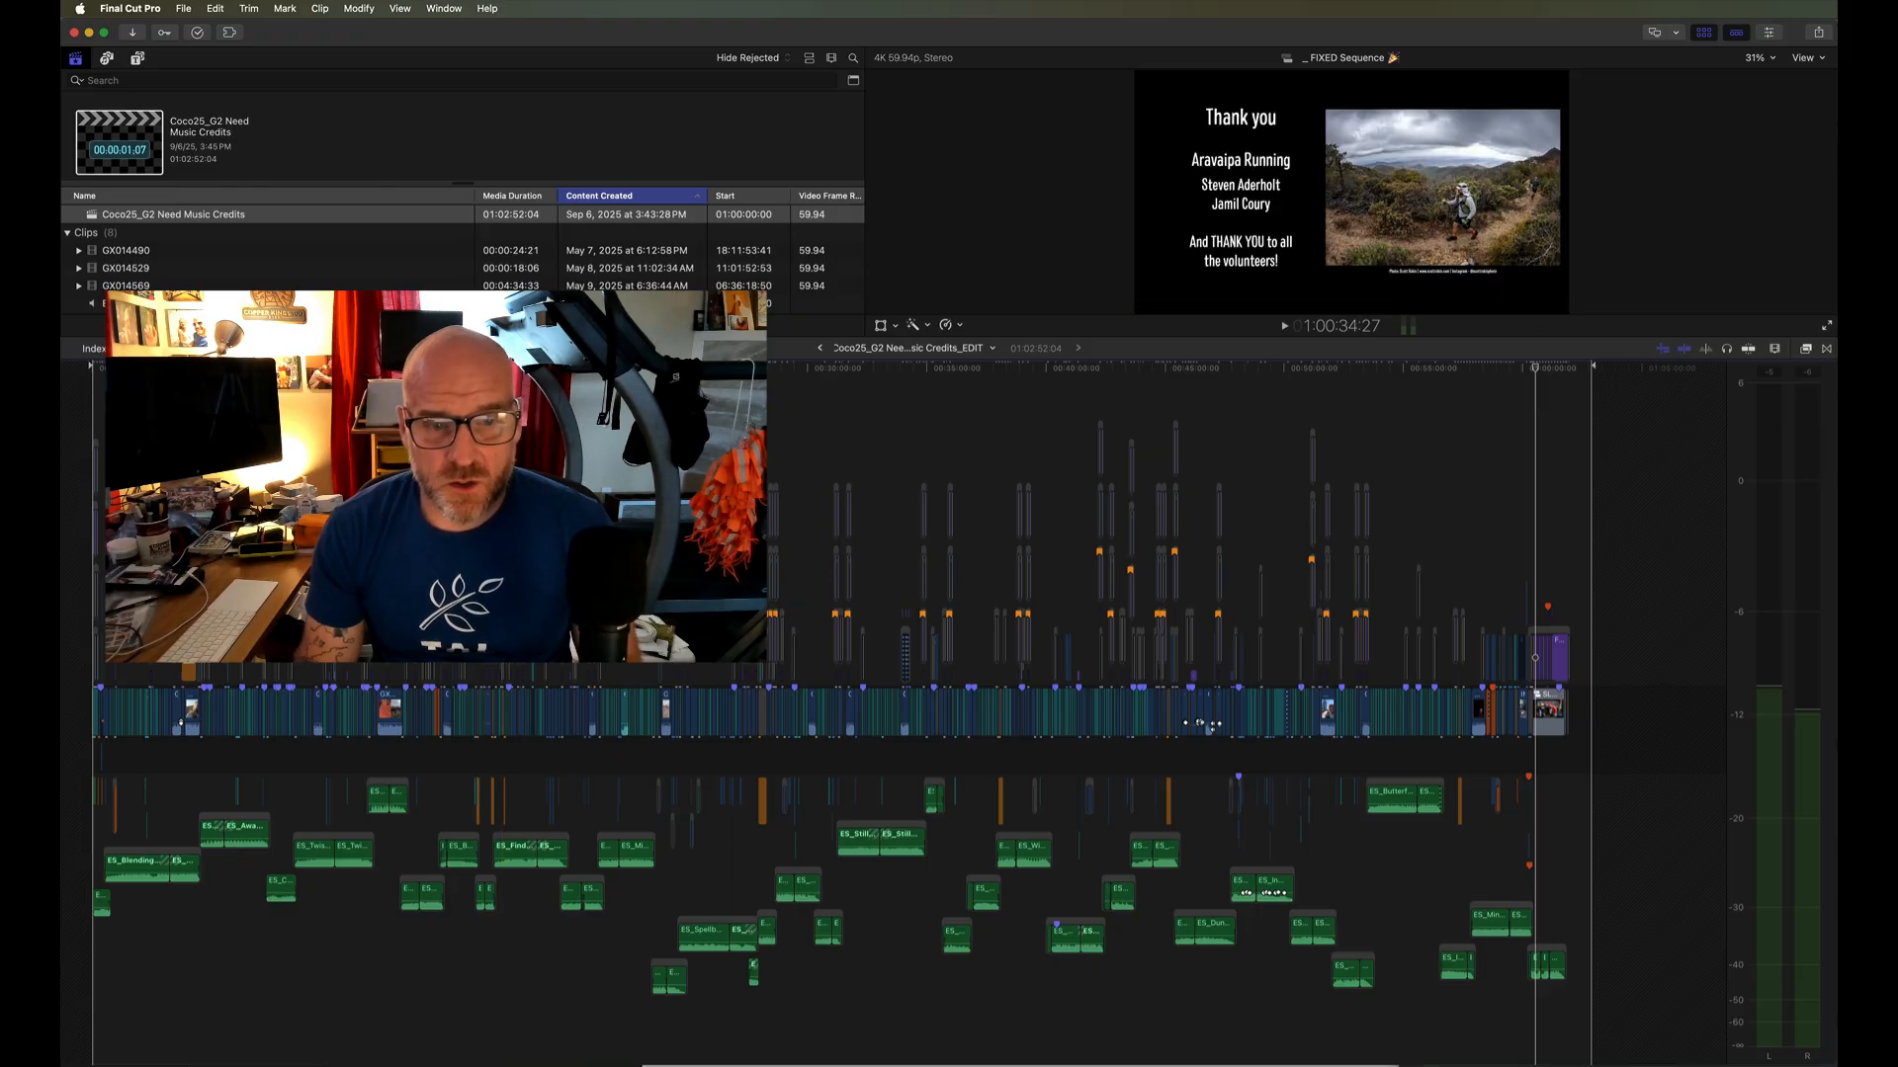
drag(946, 859, 824, 863)
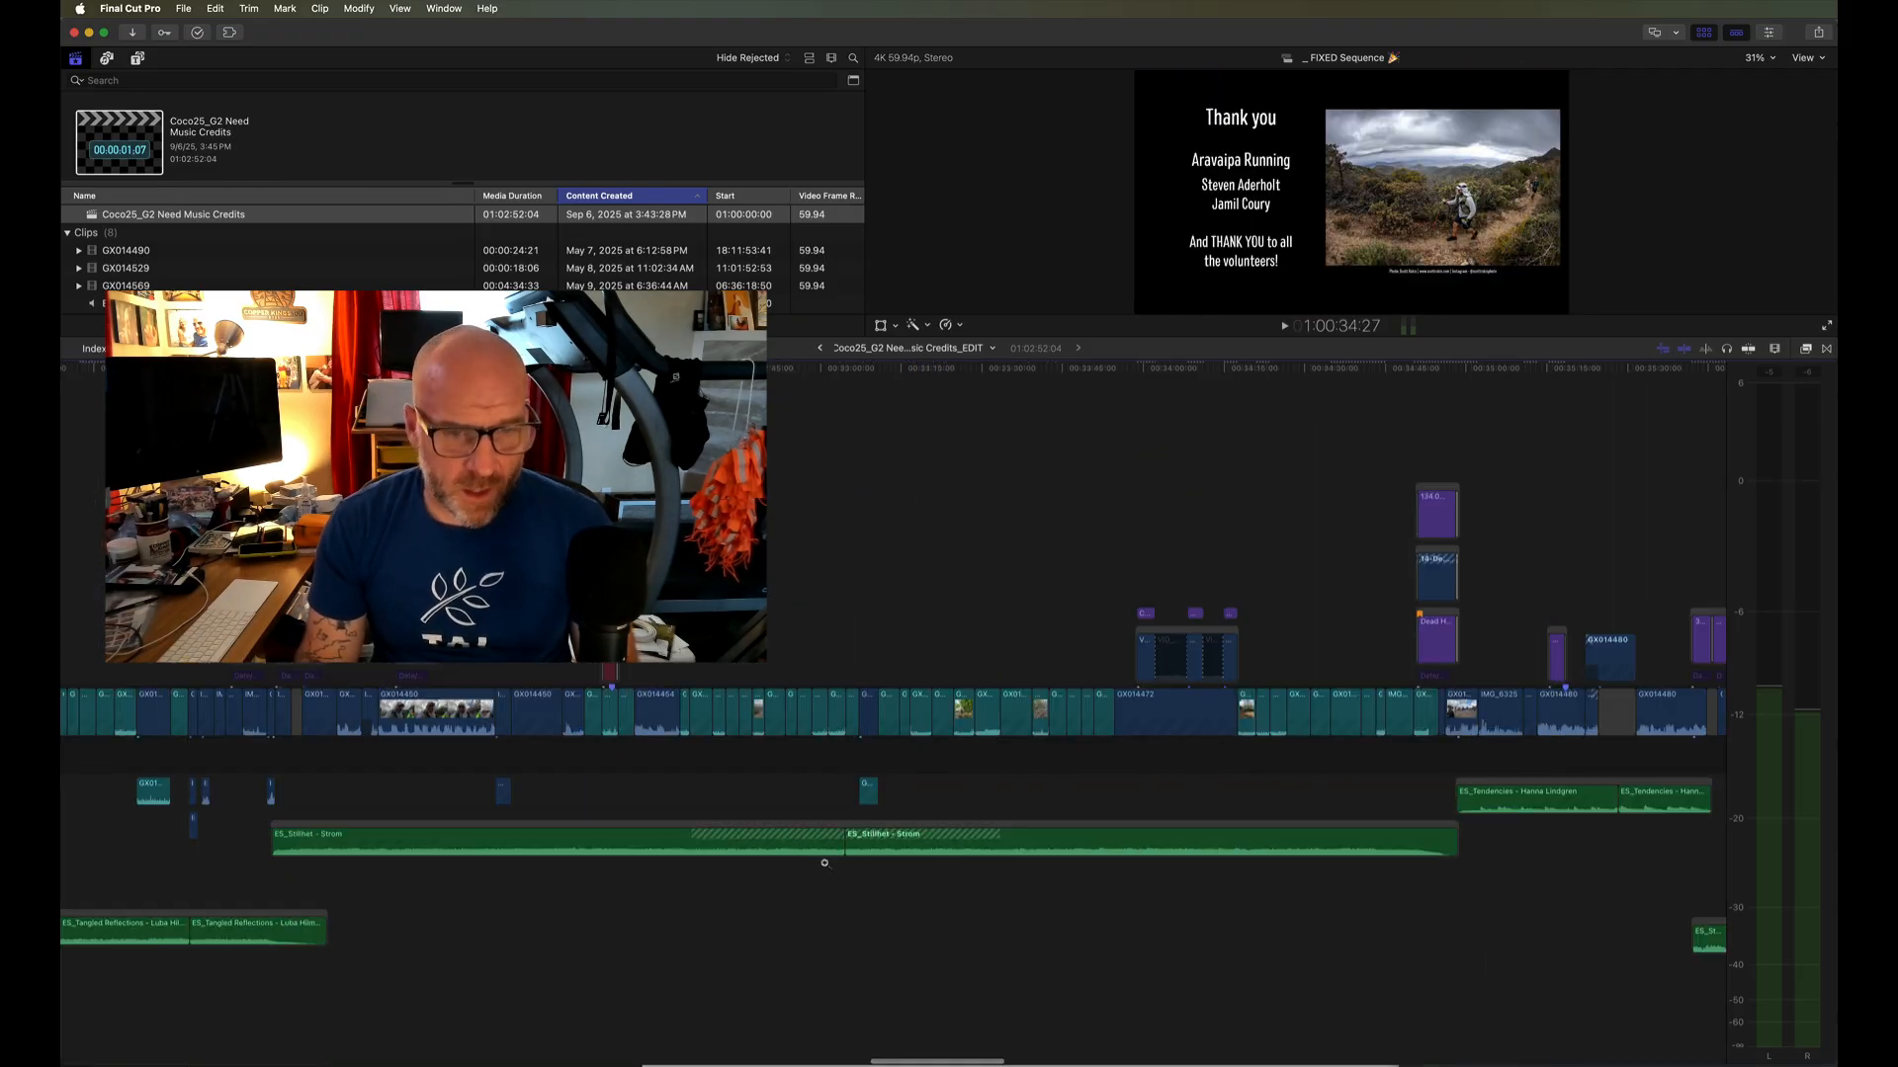
click(873, 830)
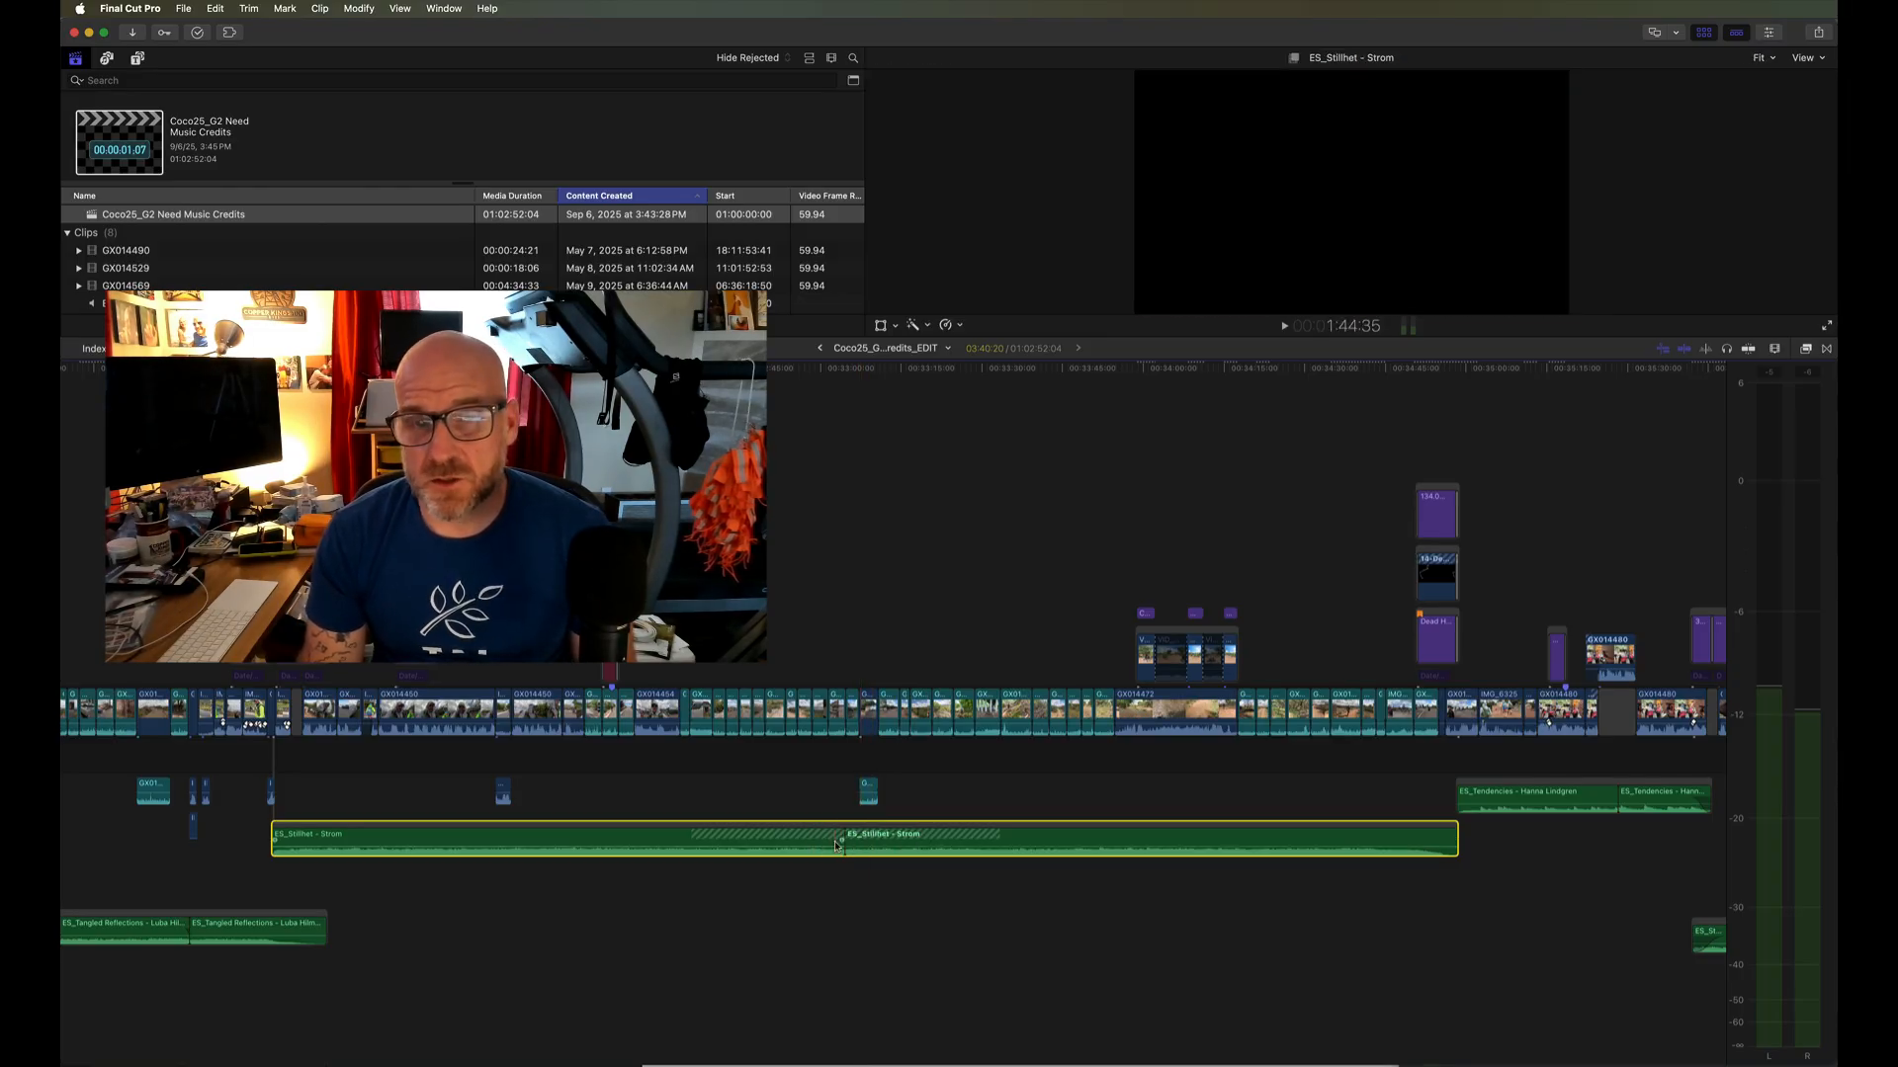
scroll(836, 847, down, 3)
scroll(836, 847, down, 5)
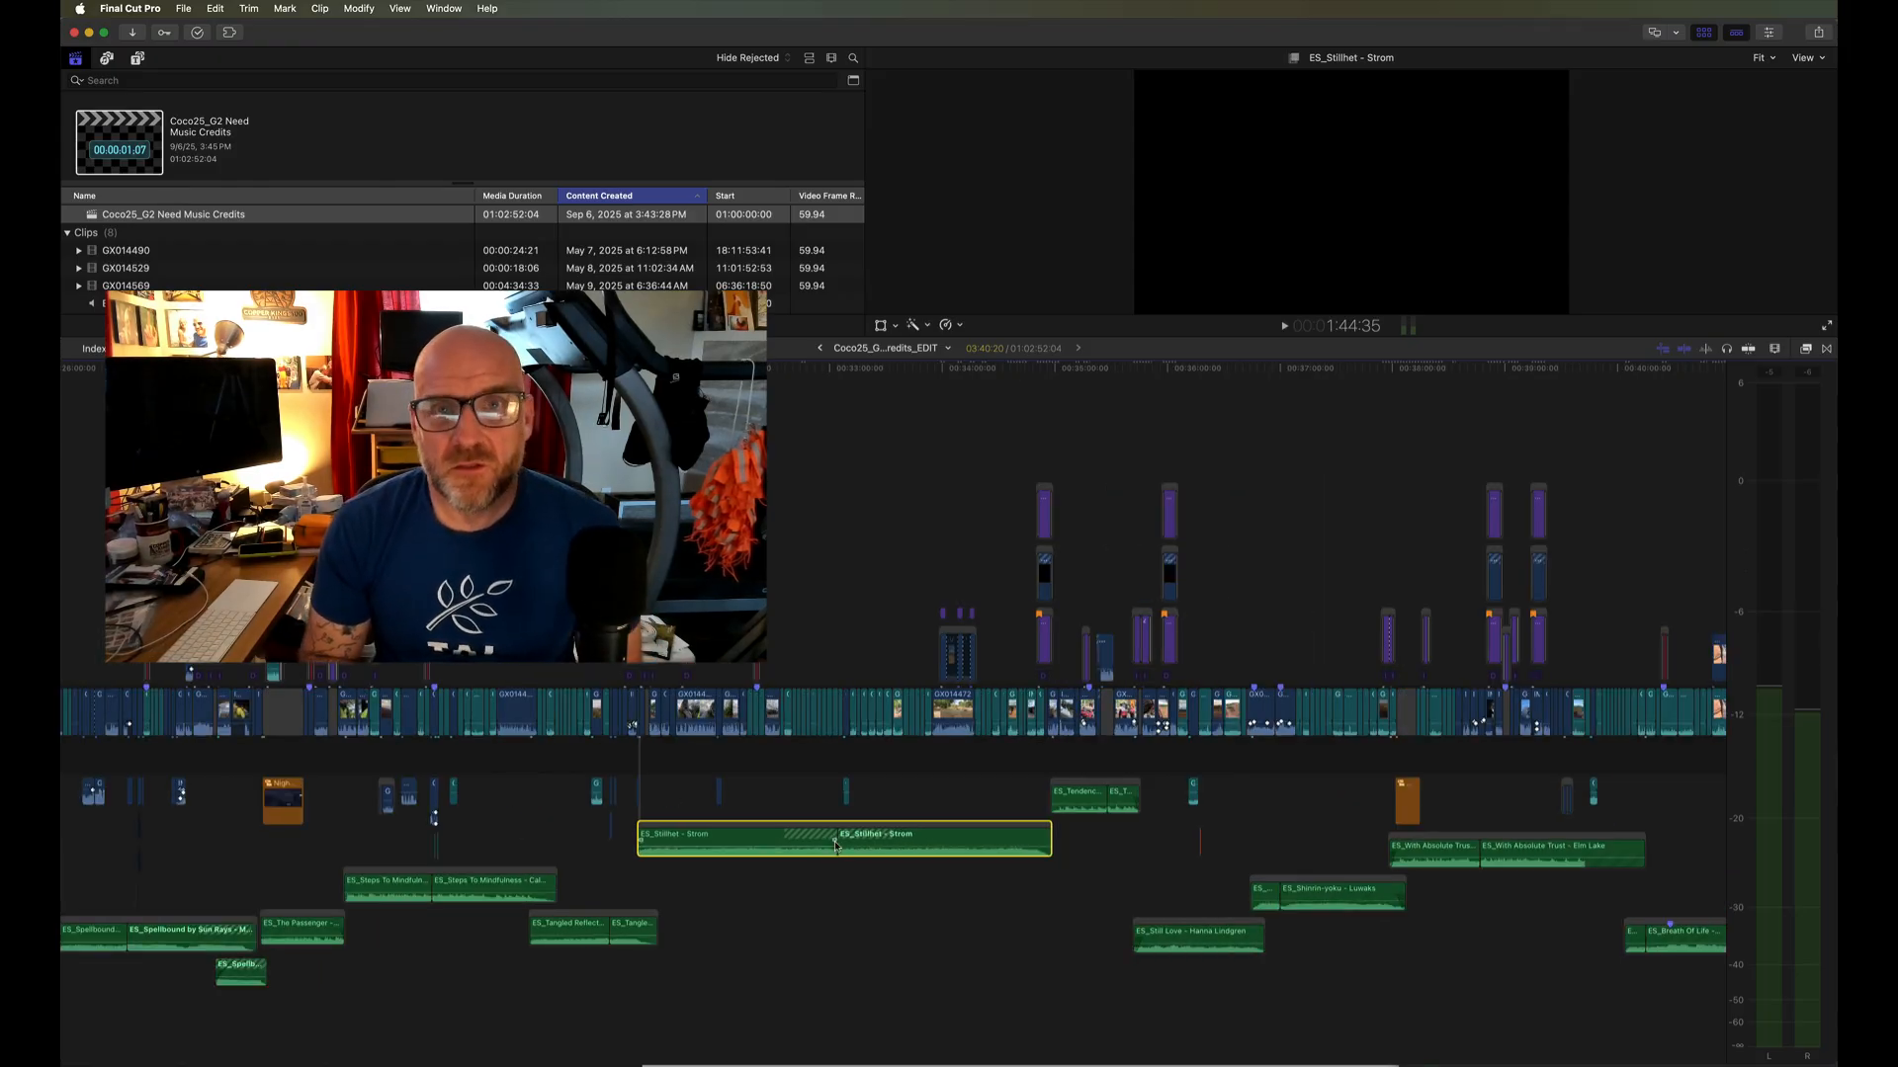
key(shift+z)
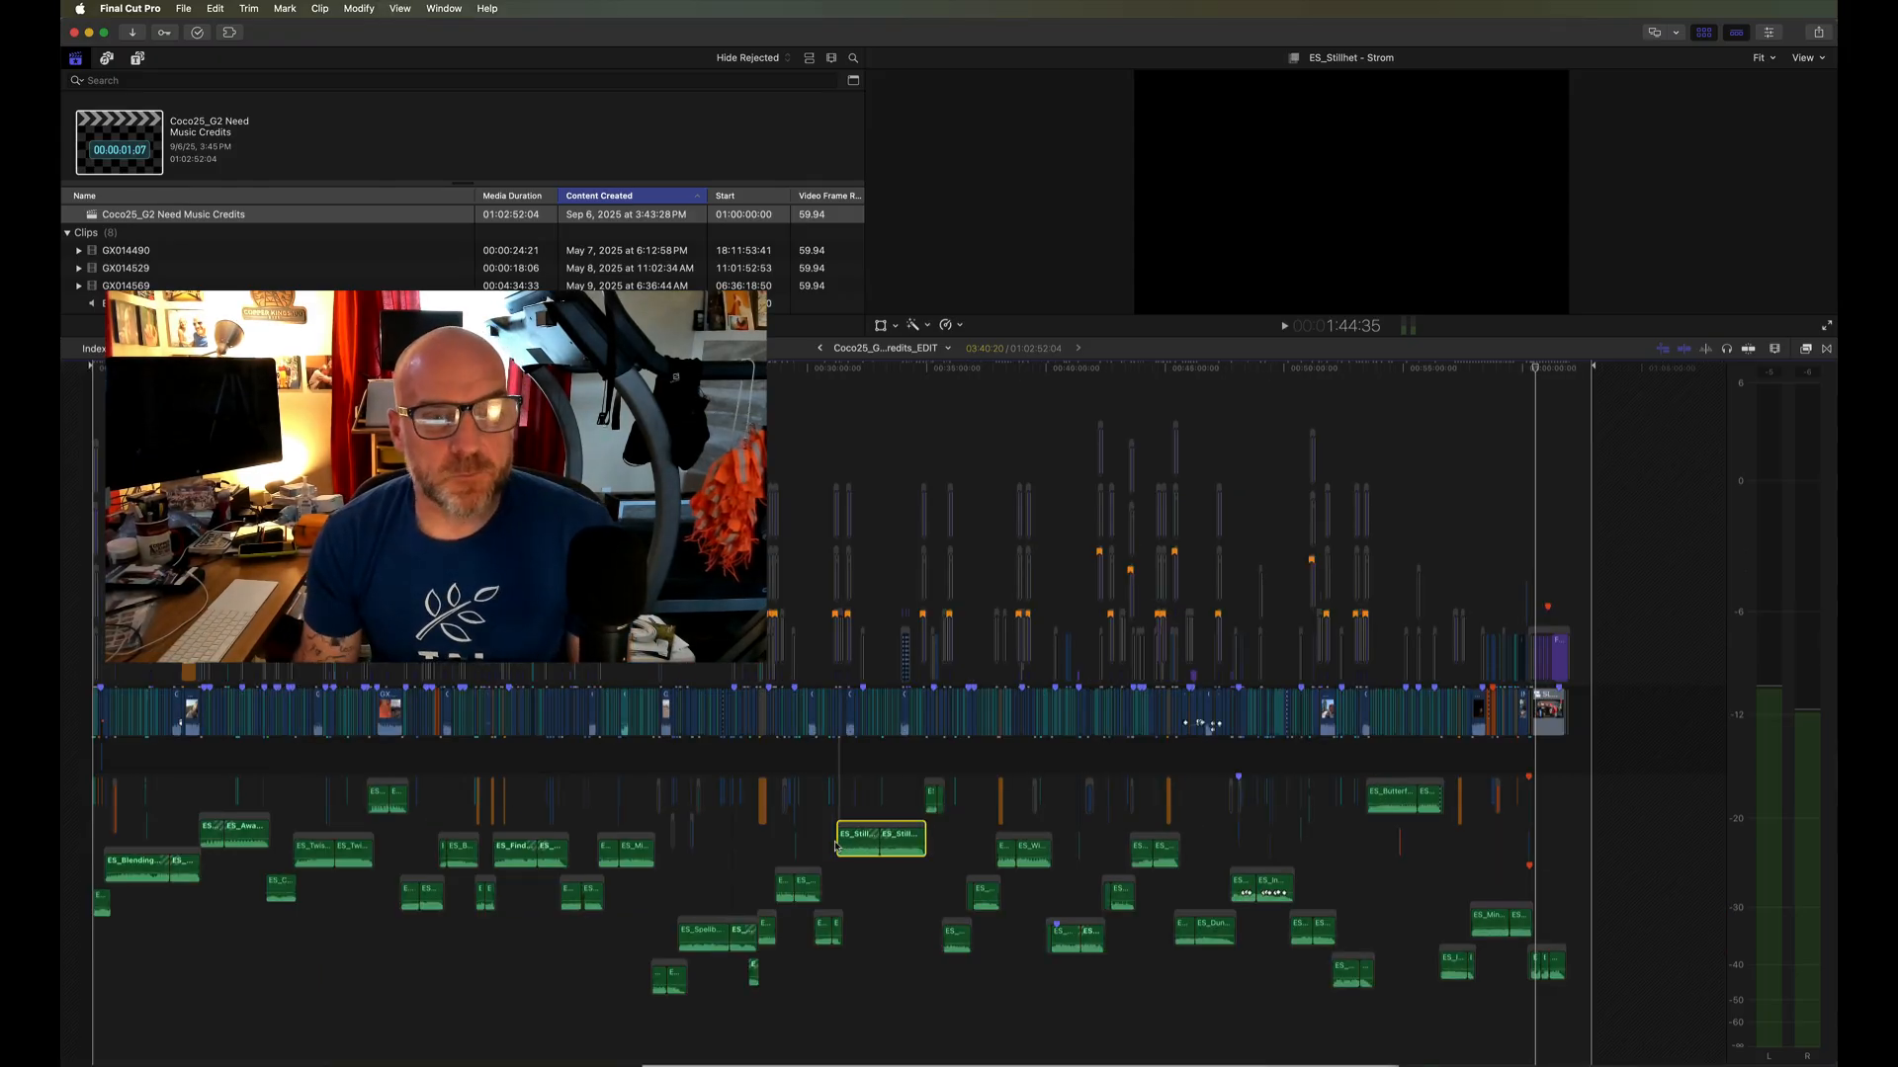
click(864, 873)
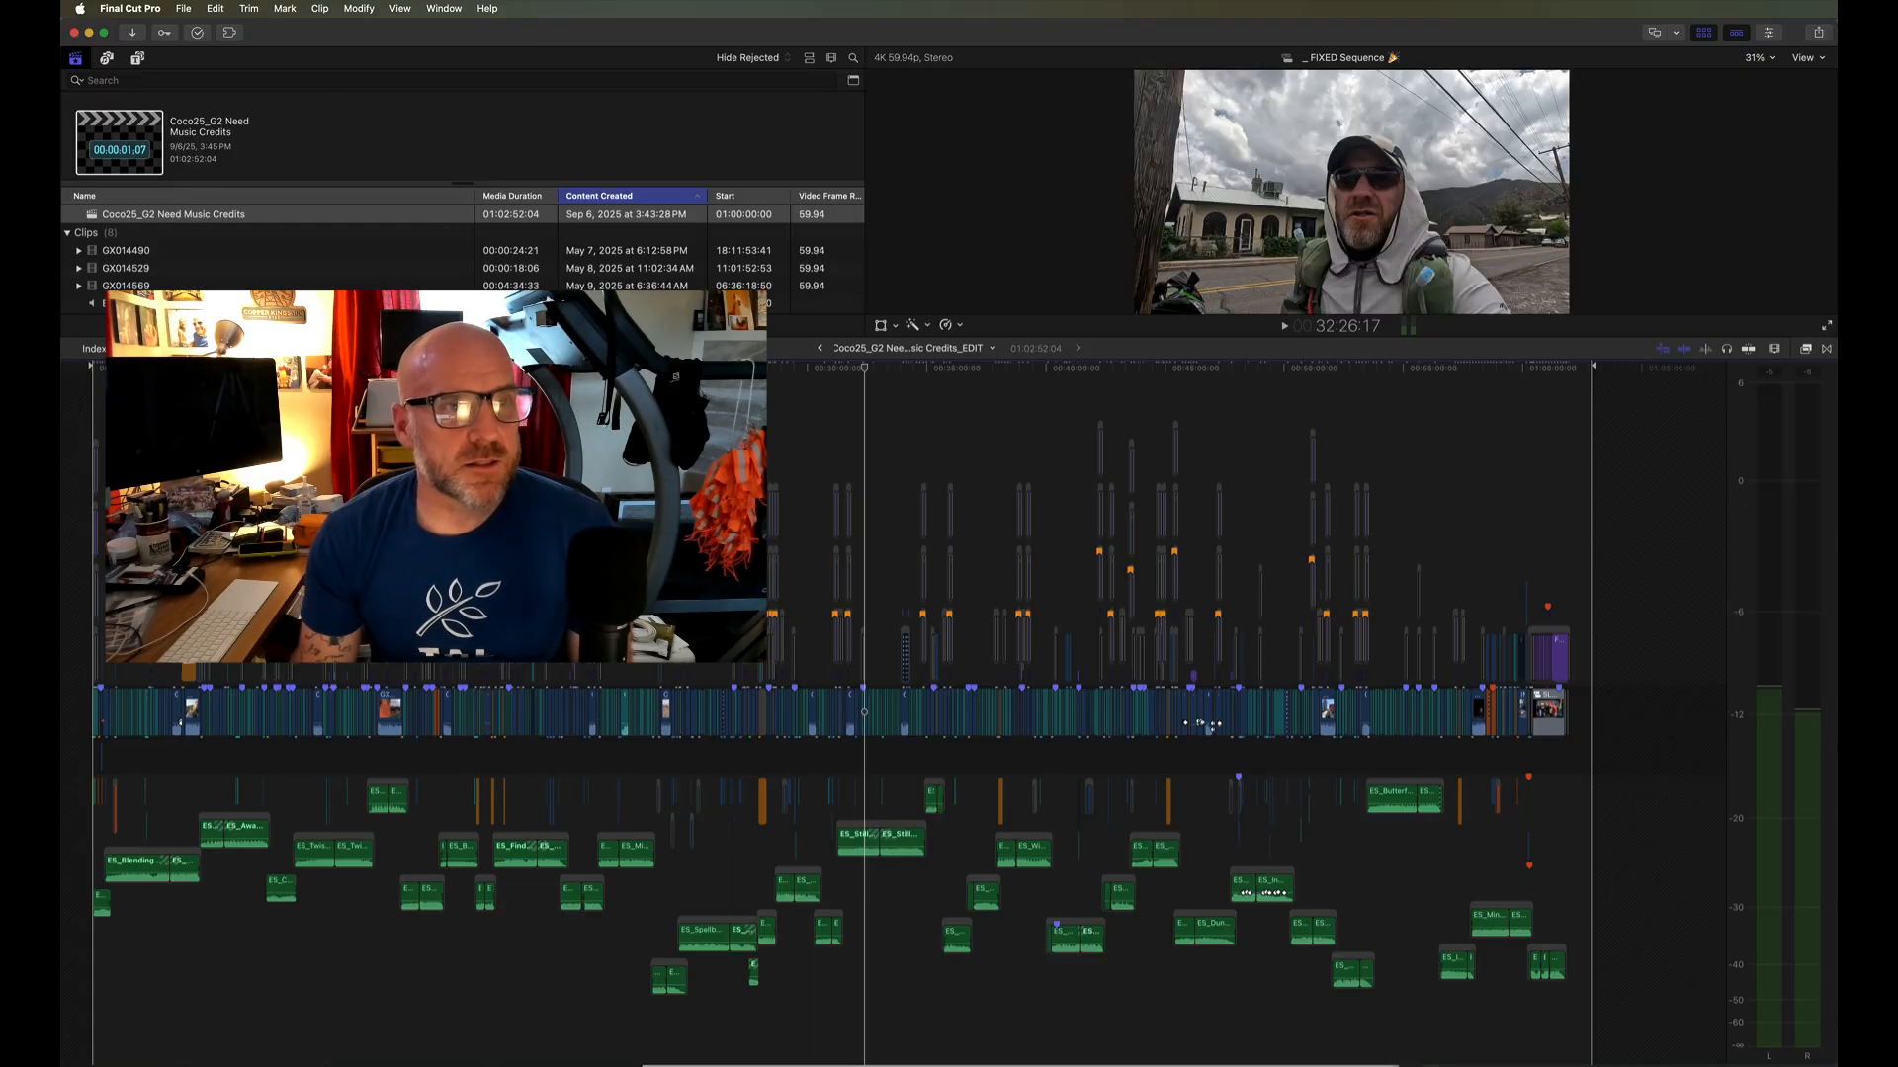
- Open the Music Reporter extension, load the project Coco25_G2 Need Music Credits into it and read through the listed tracks
click(230, 33)
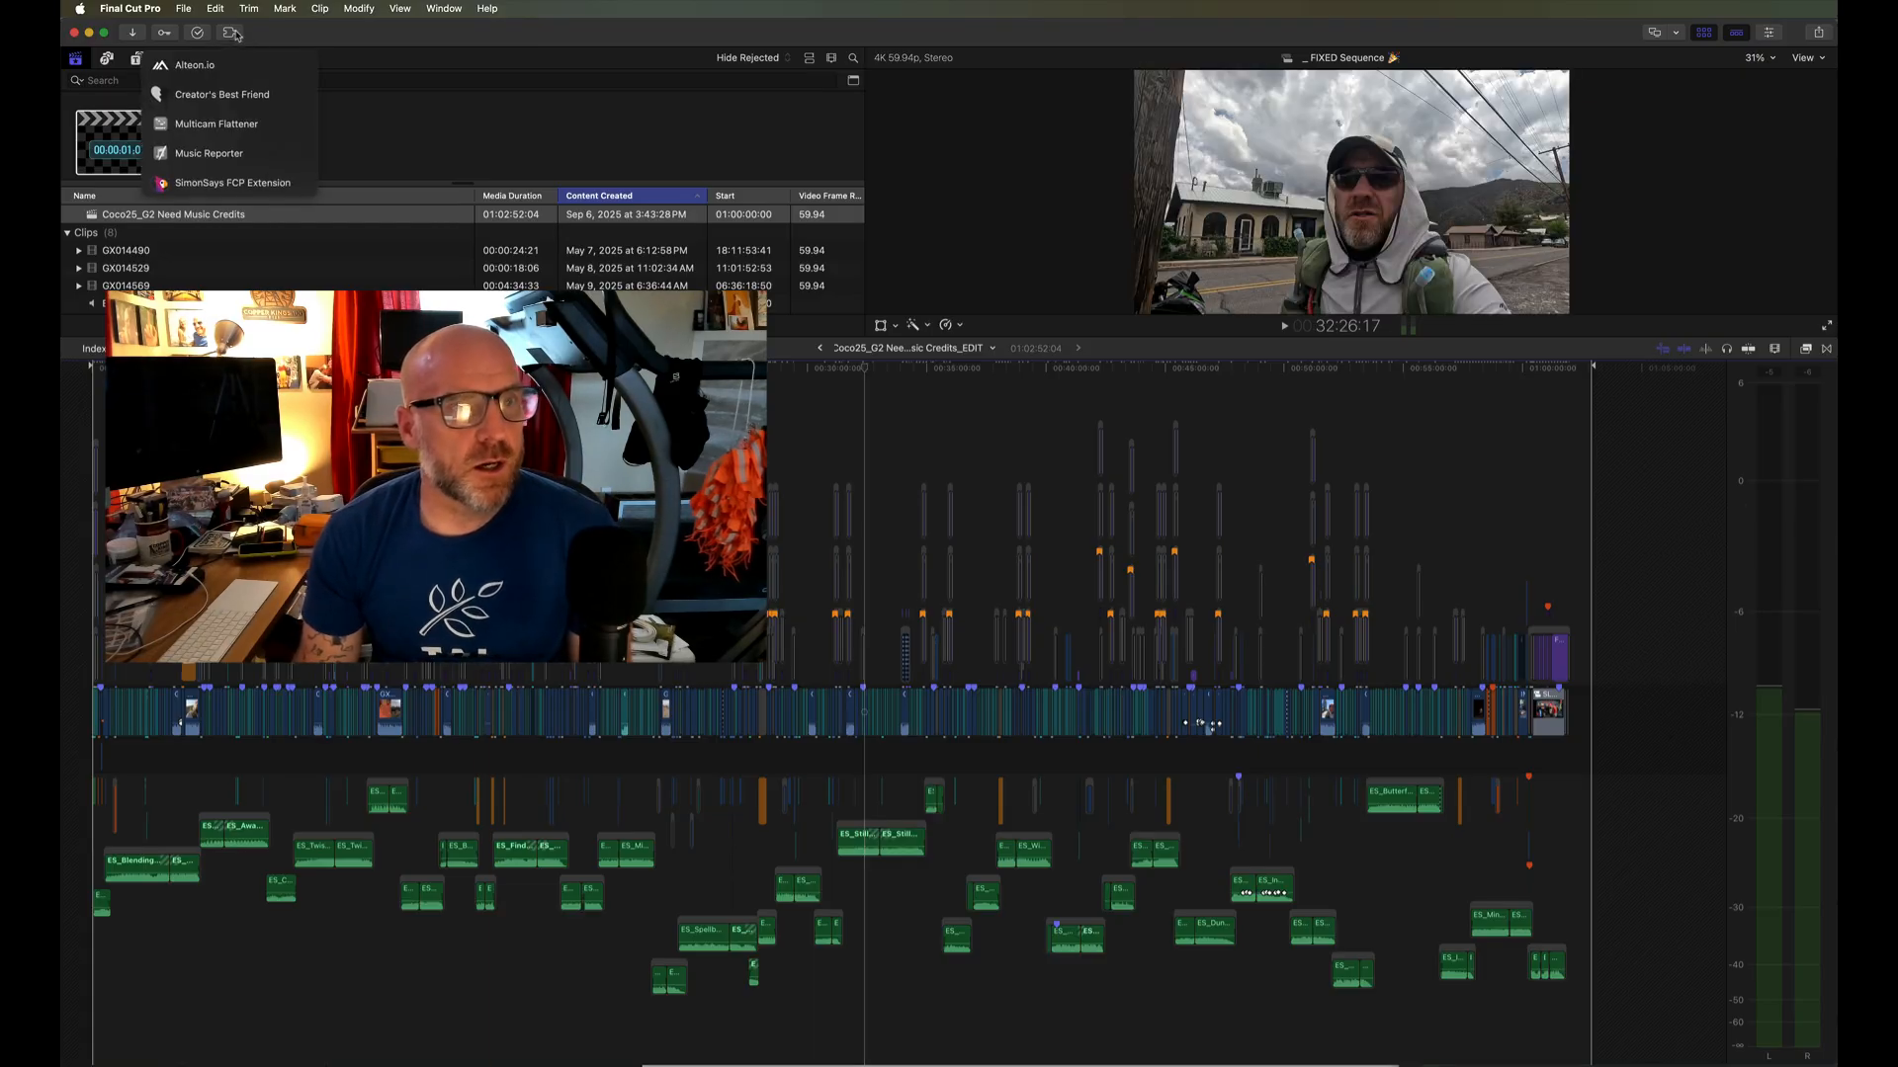
click(235, 151)
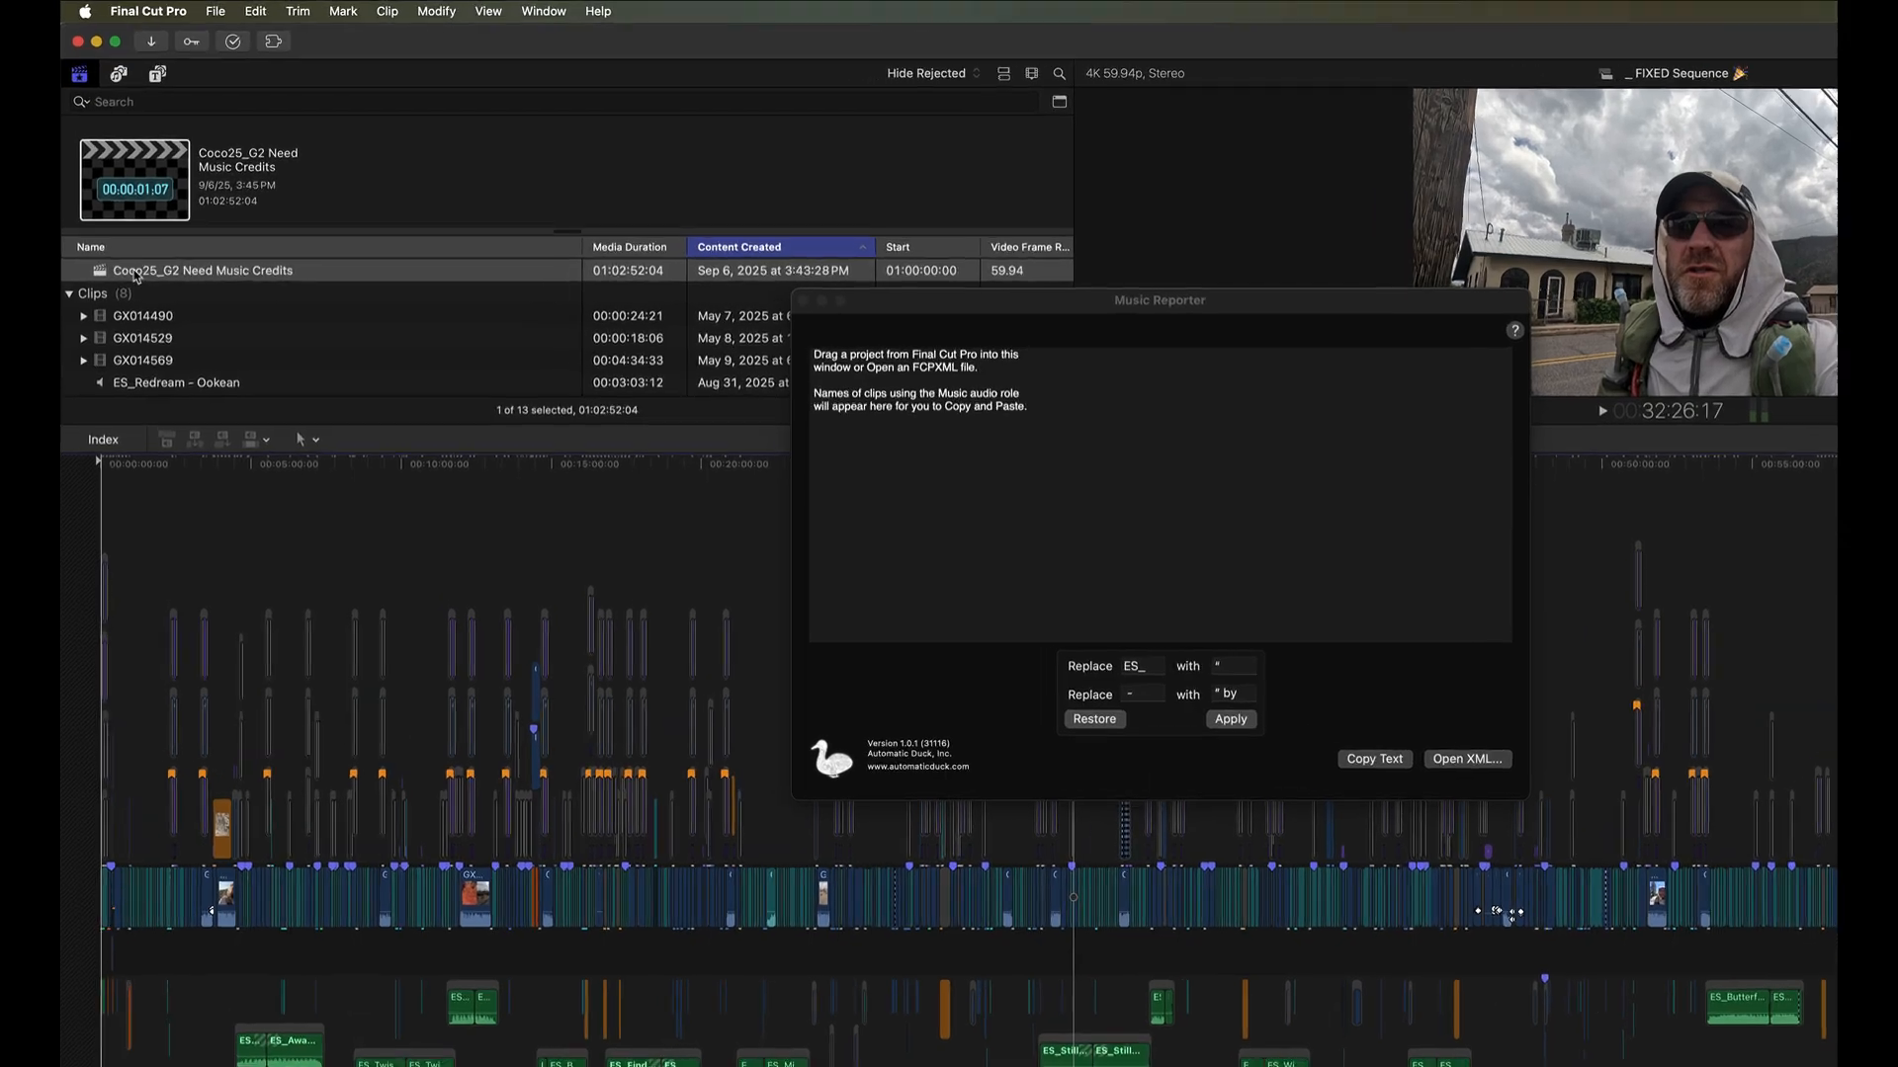
drag(129, 216, 920, 425)
drag(1286, 605, 1282, 608)
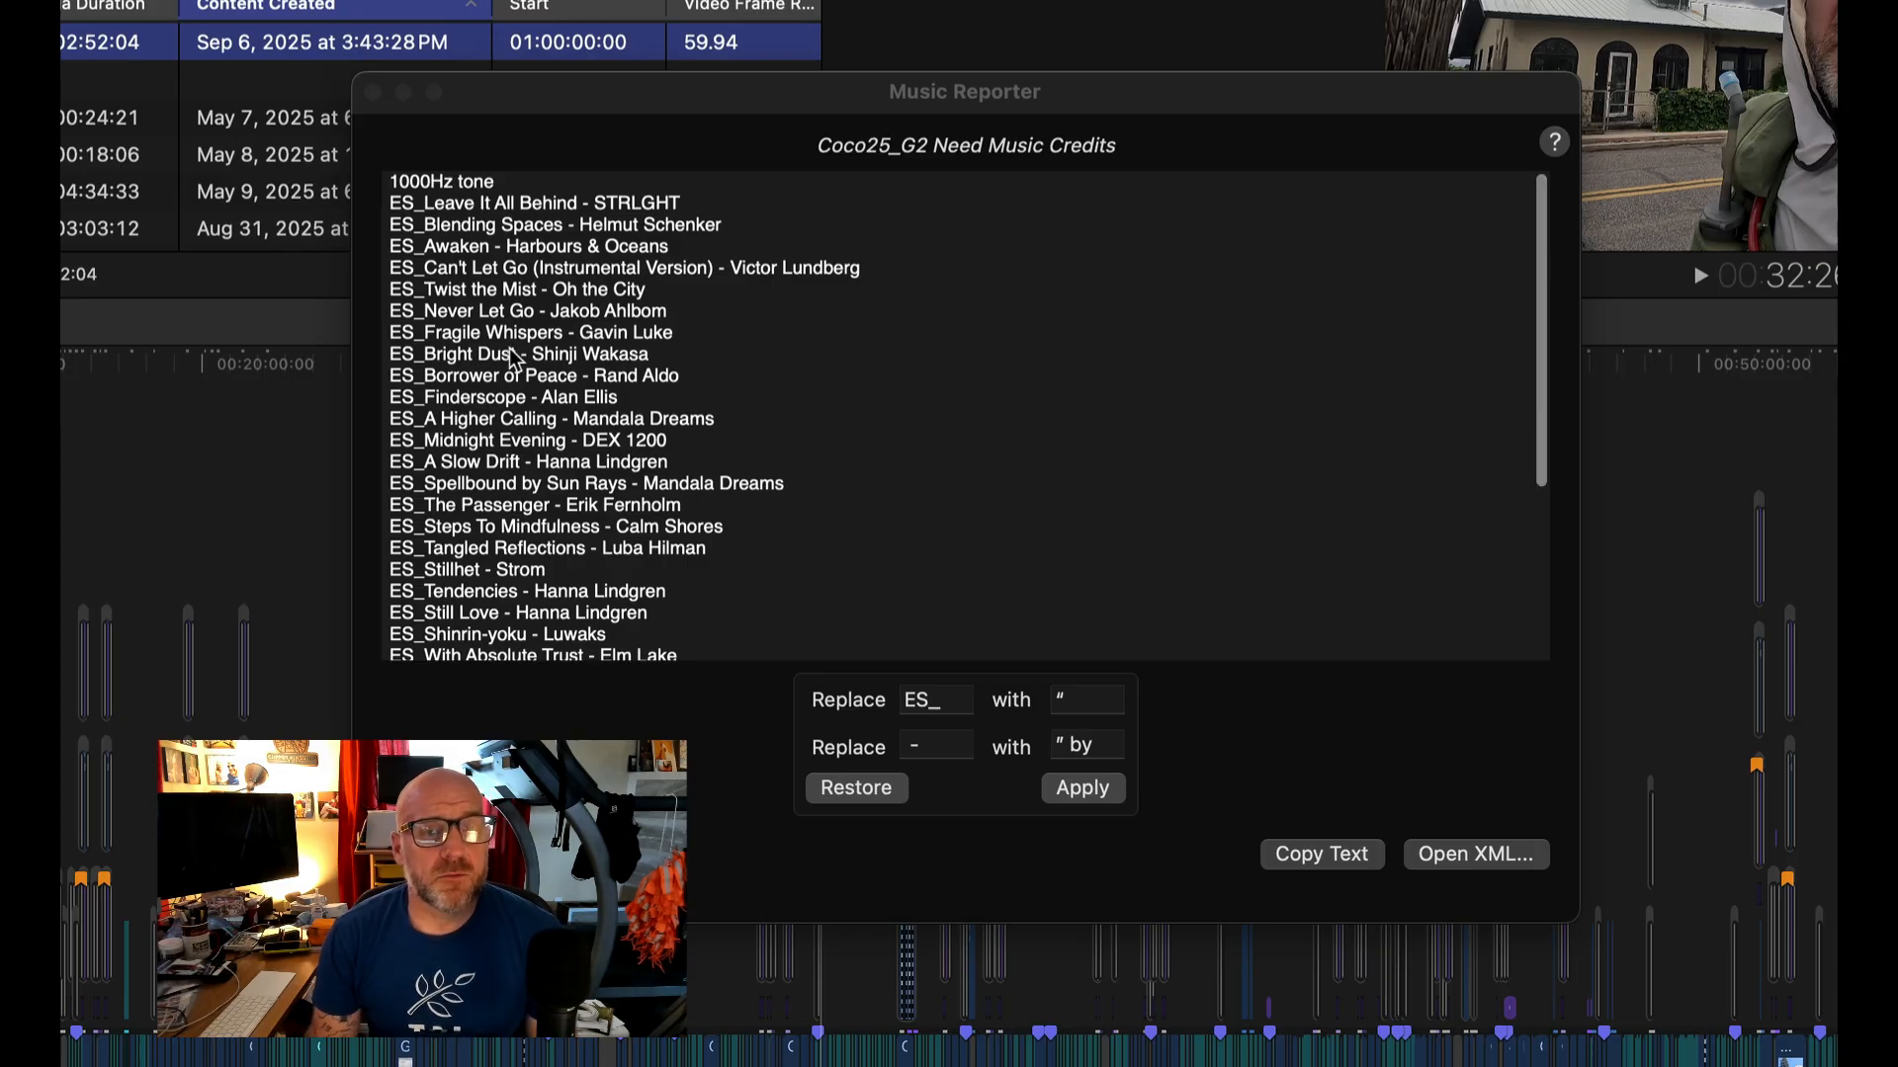
scroll(514, 358, down, 3)
scroll(514, 357, down, 3)
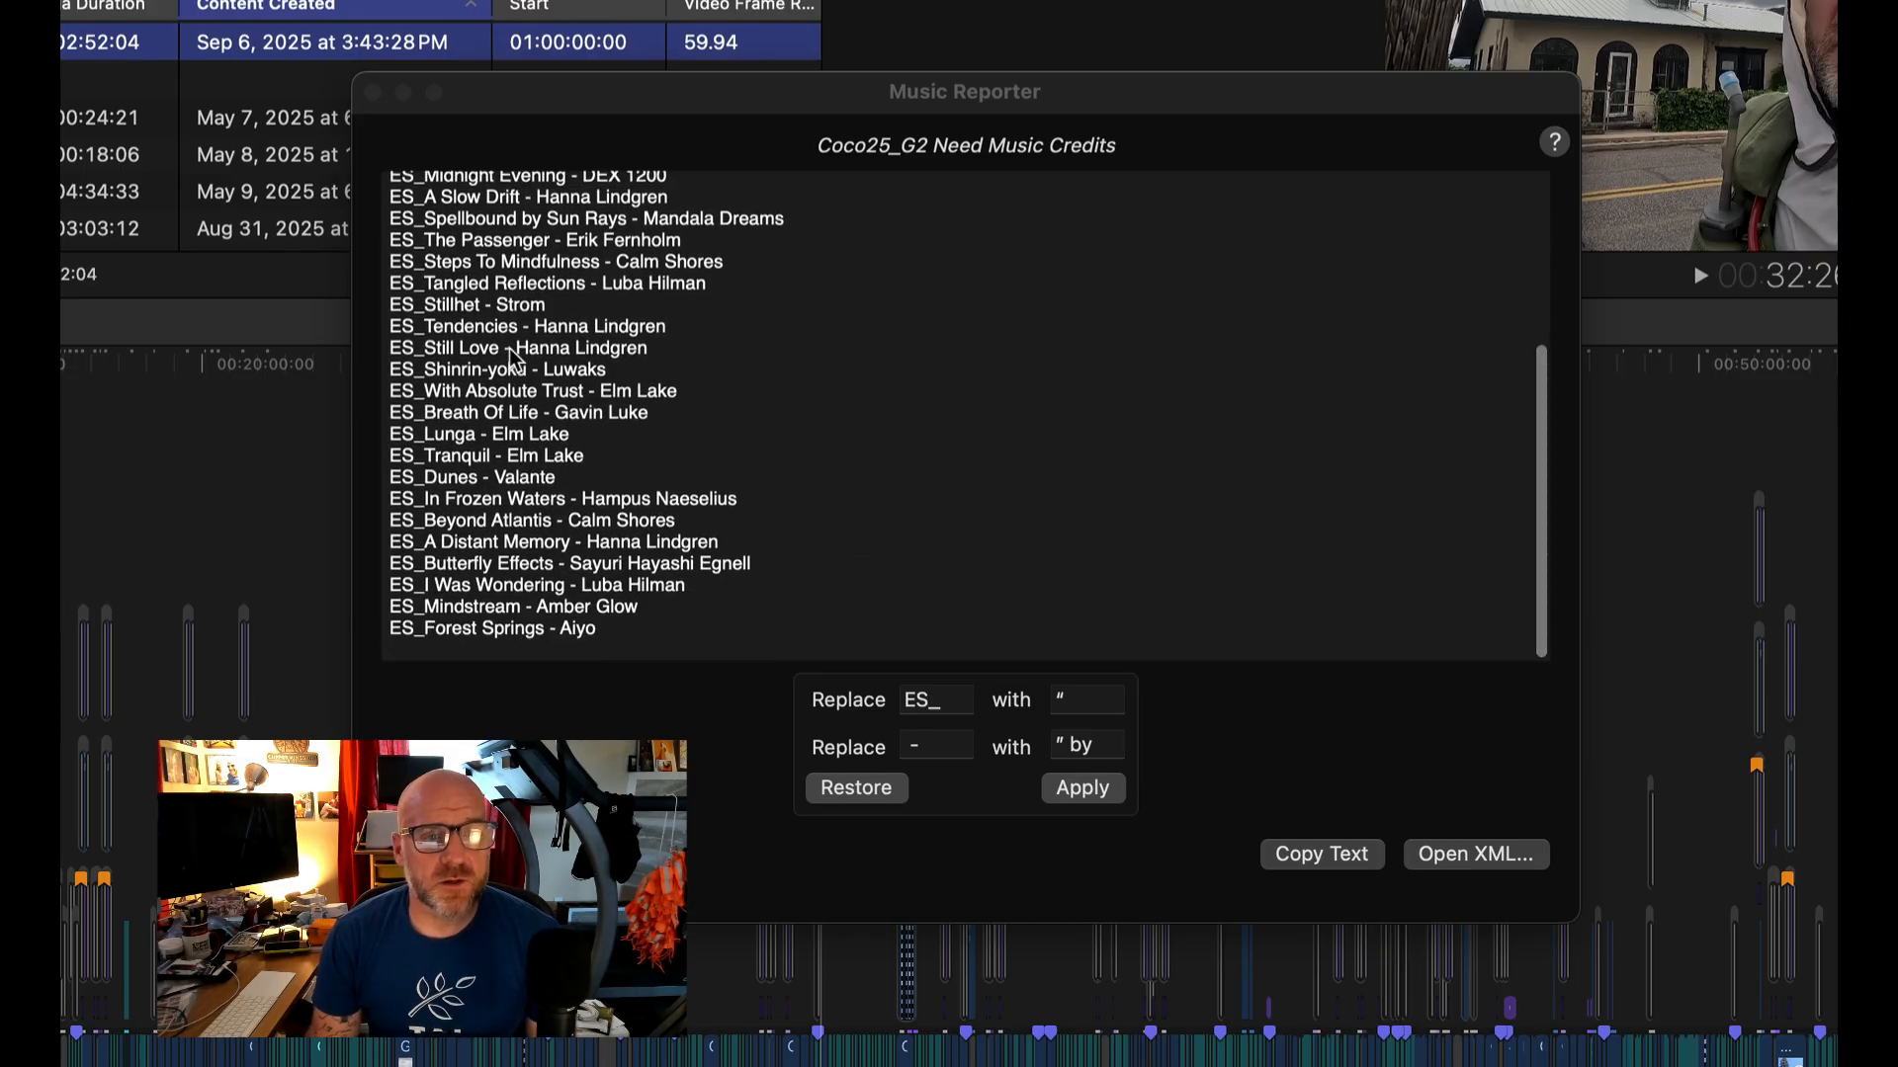
scroll(514, 357, up, 5)
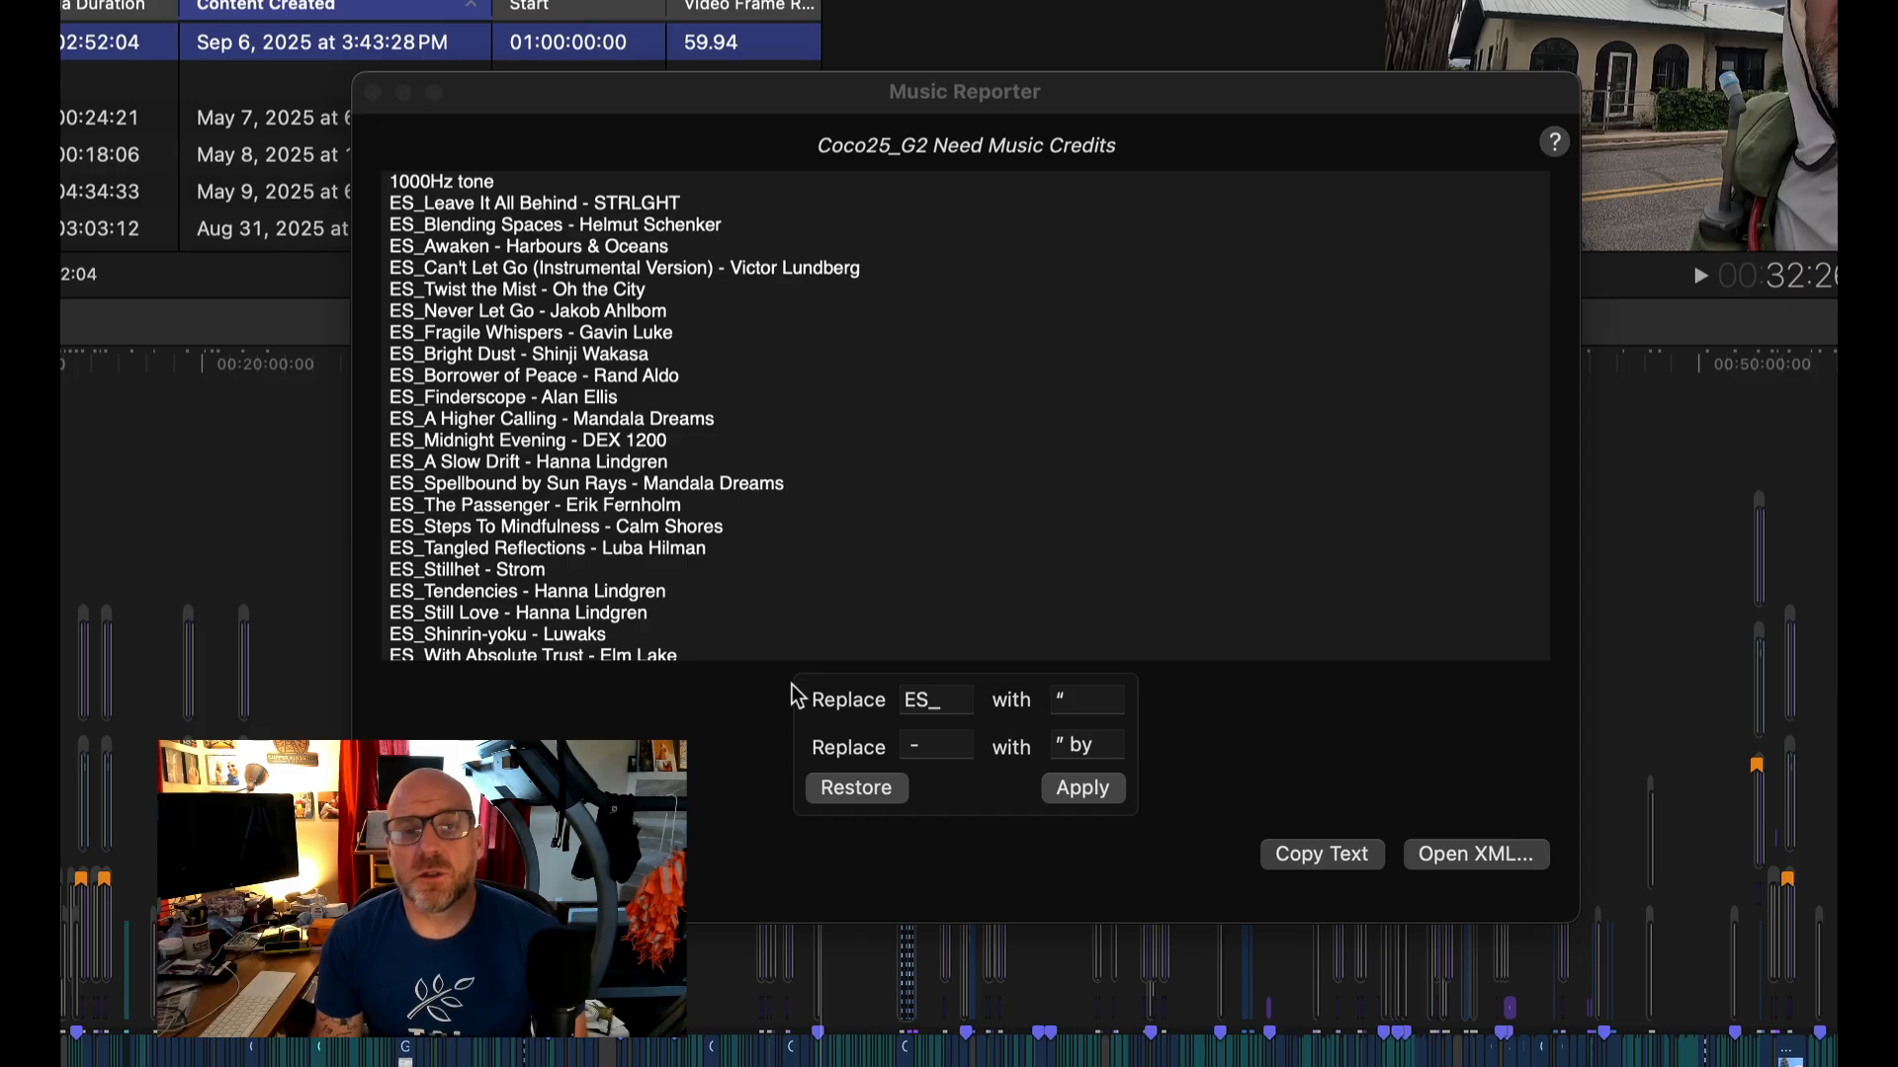
- Apply the replacements to the track list: ES_ with an opening quotation mark, and the hyphen with a closing quotation mark plus "by"
click(953, 701)
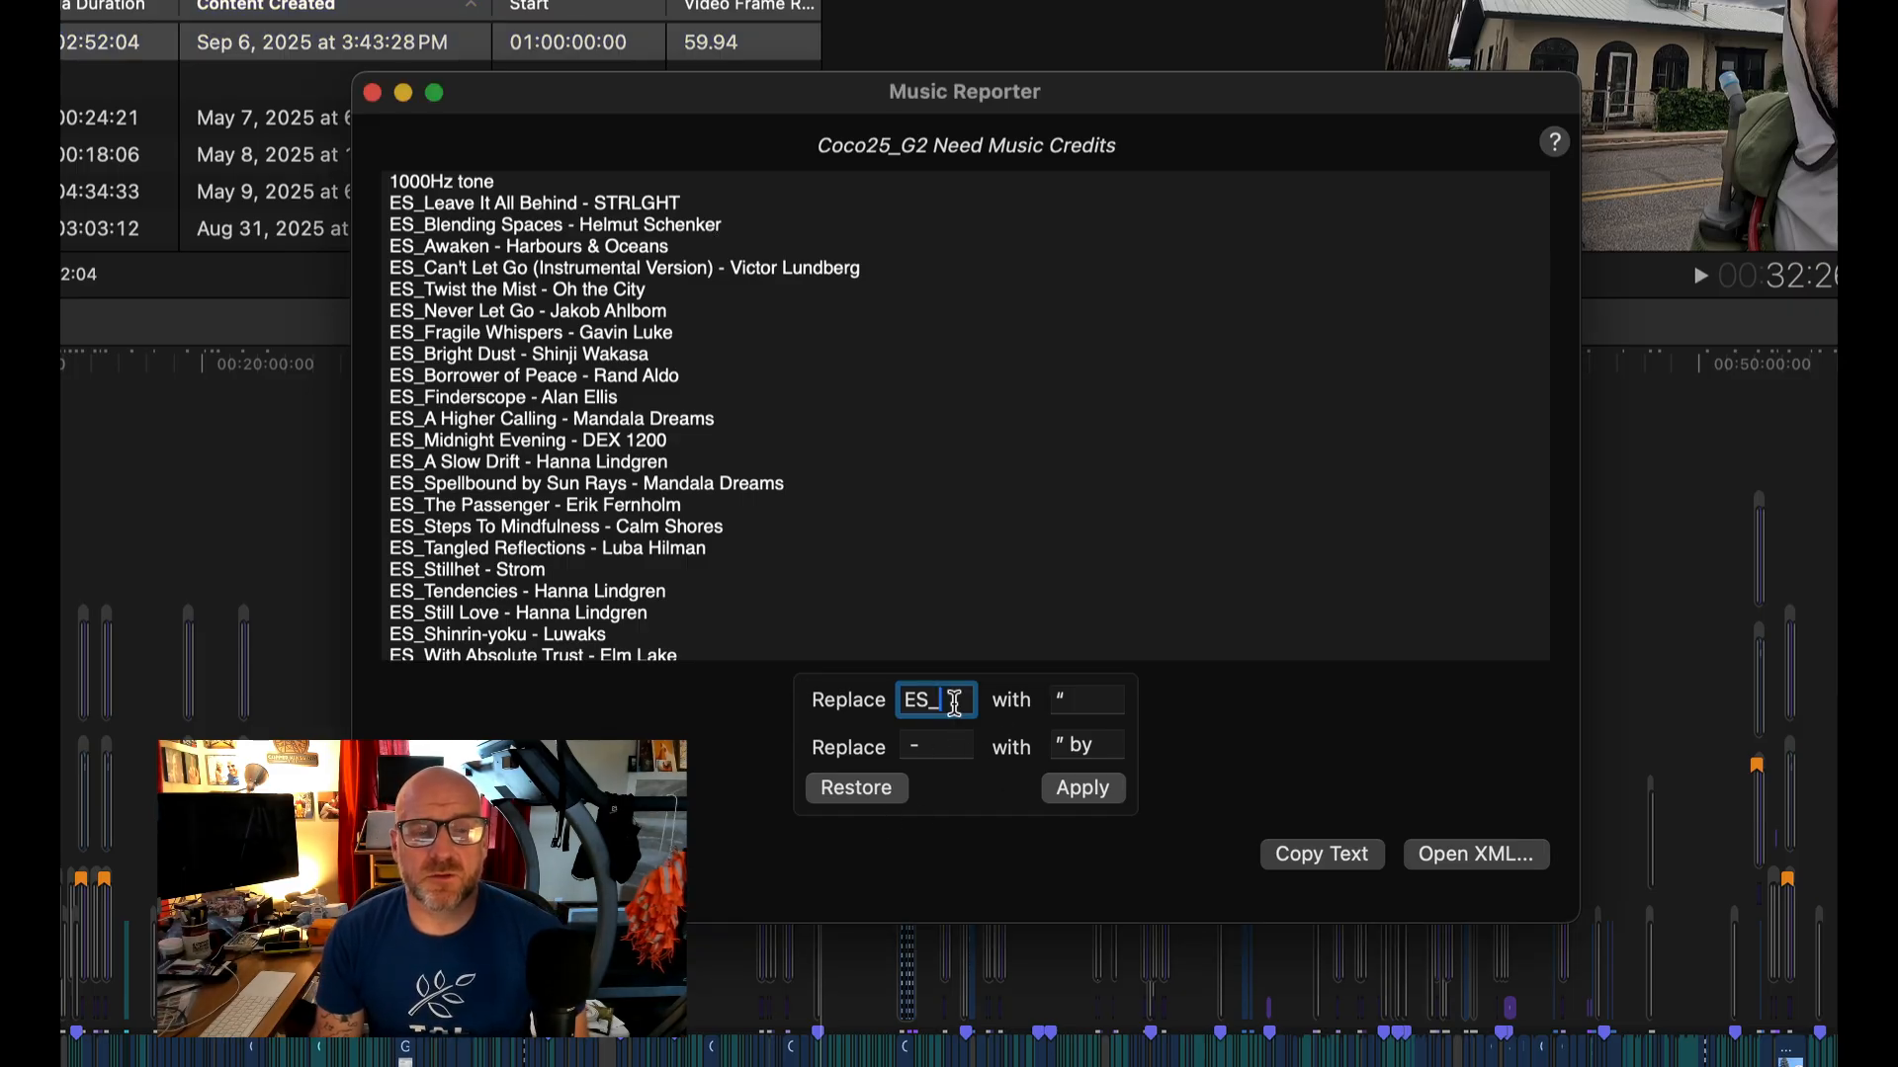
drag(954, 702, 895, 704)
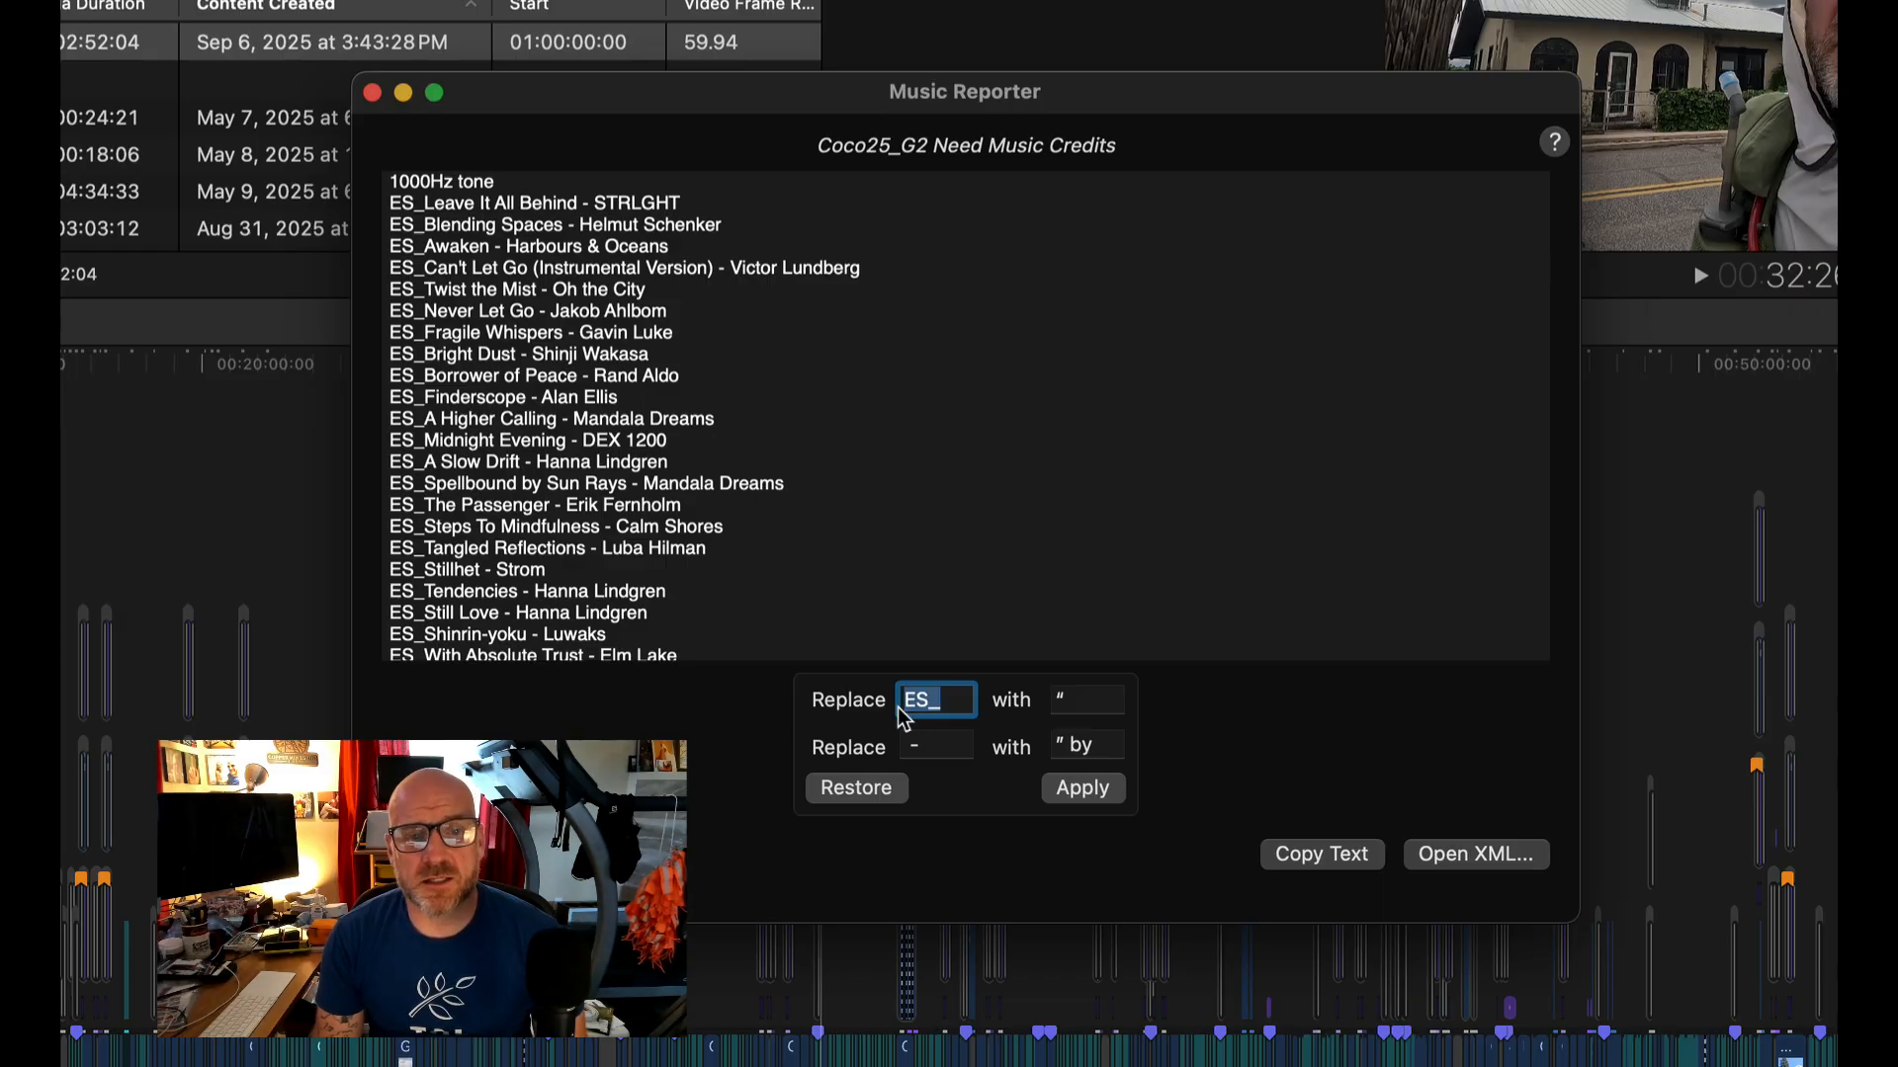
drag(1083, 703, 1050, 703)
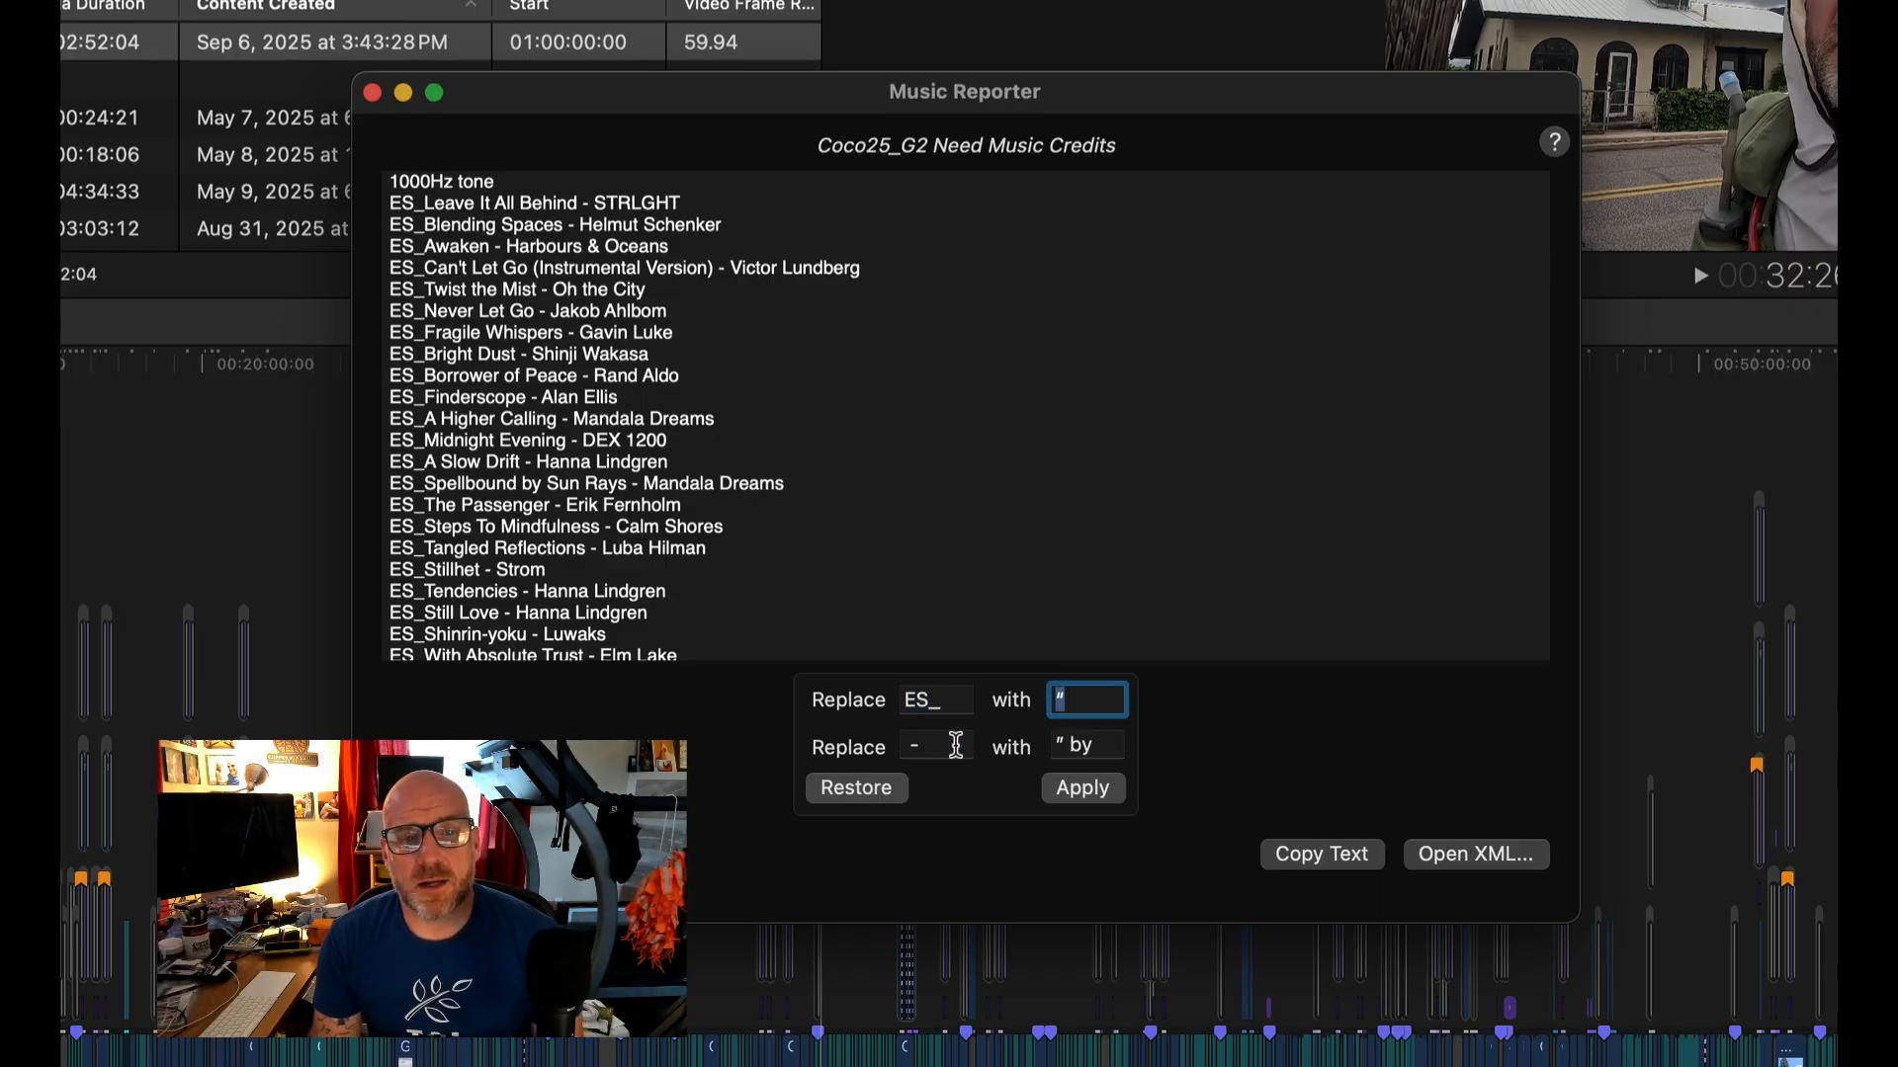
drag(954, 743, 877, 746)
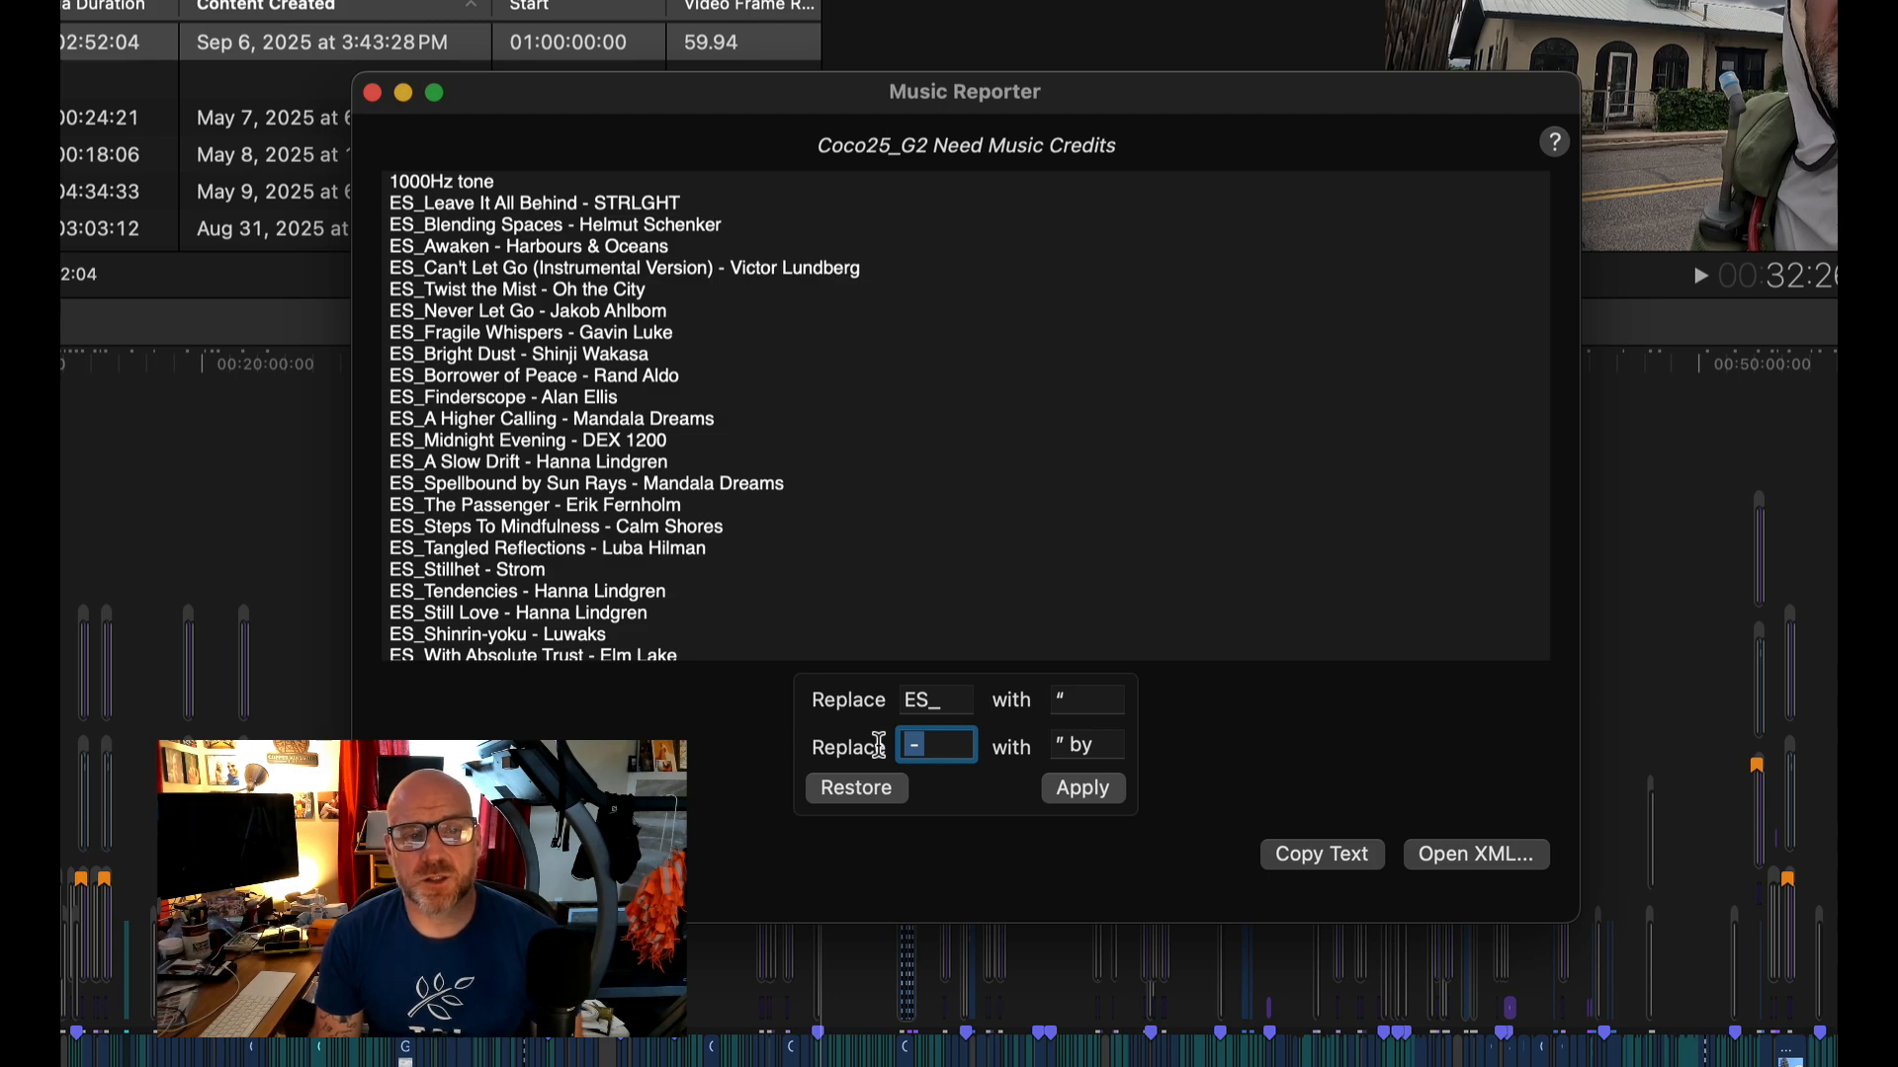
drag(1103, 747, 1034, 747)
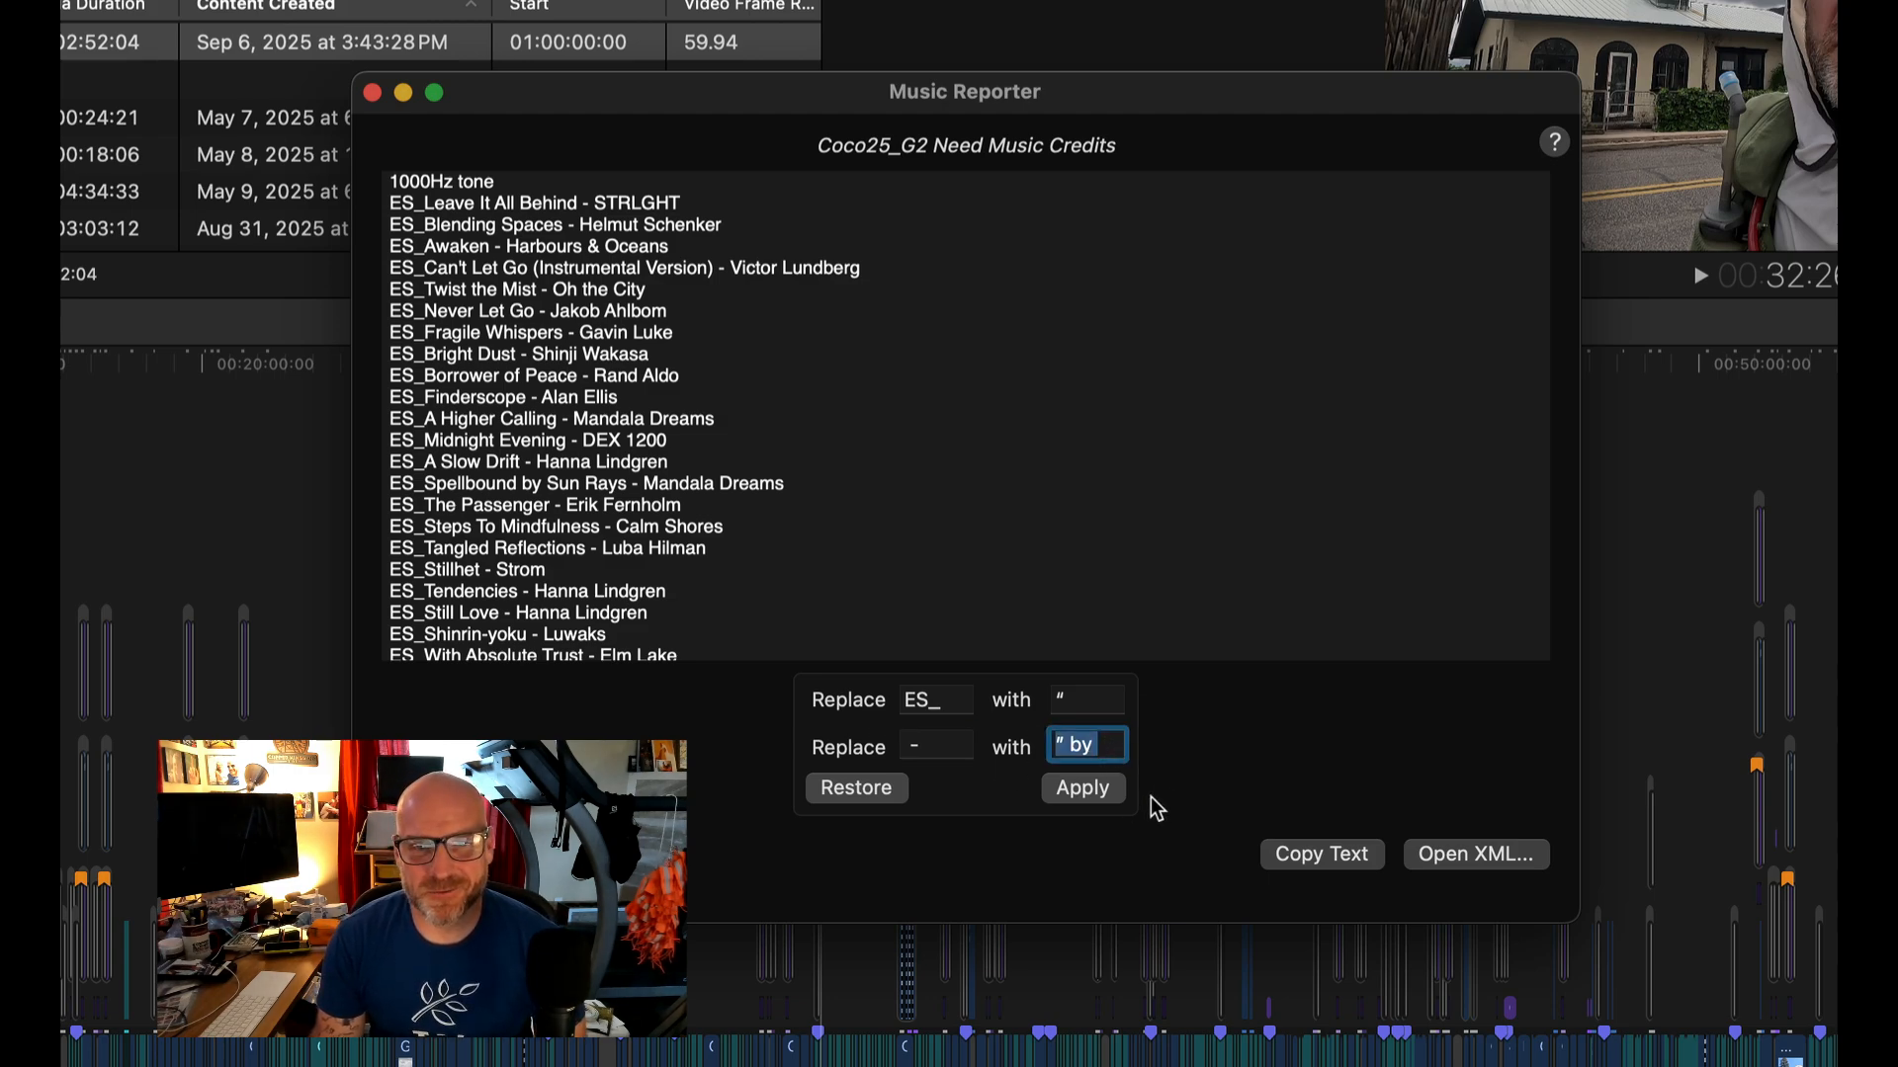
click(1106, 796)
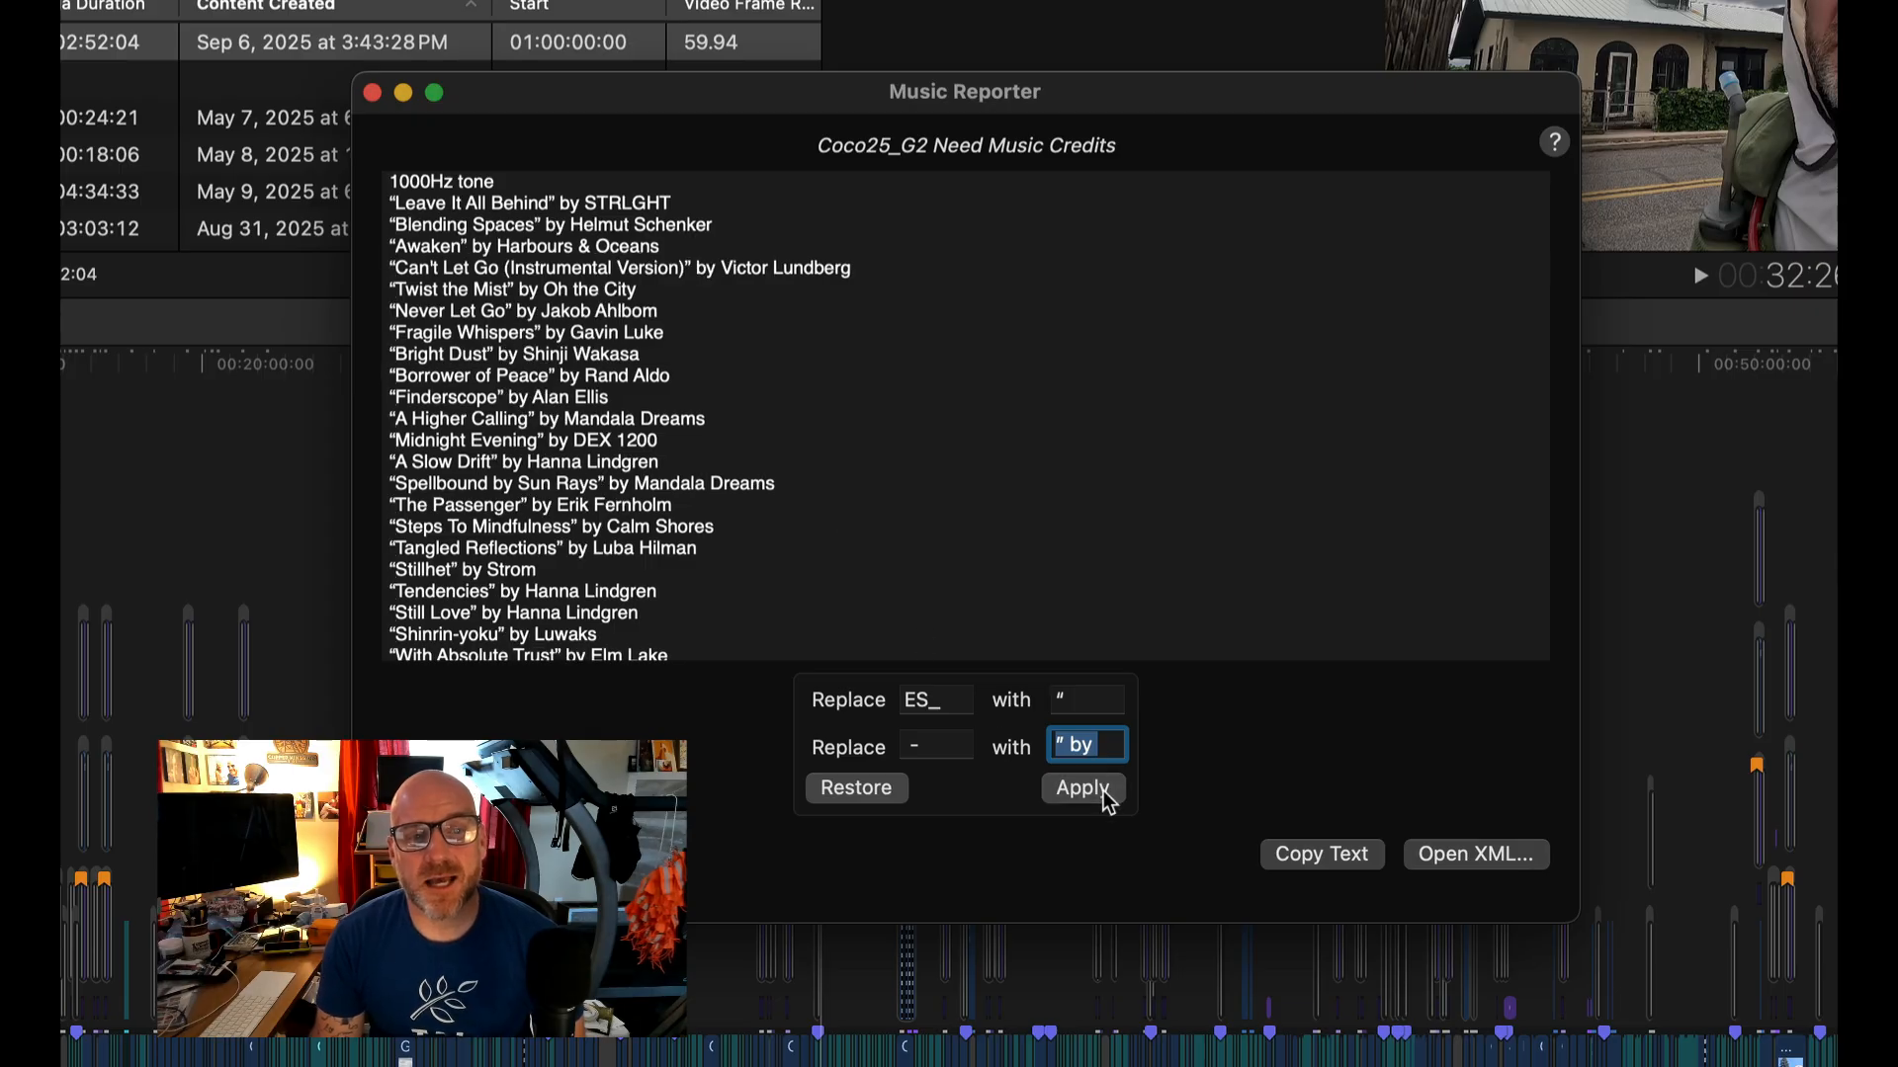
scroll(871, 540, down, 5)
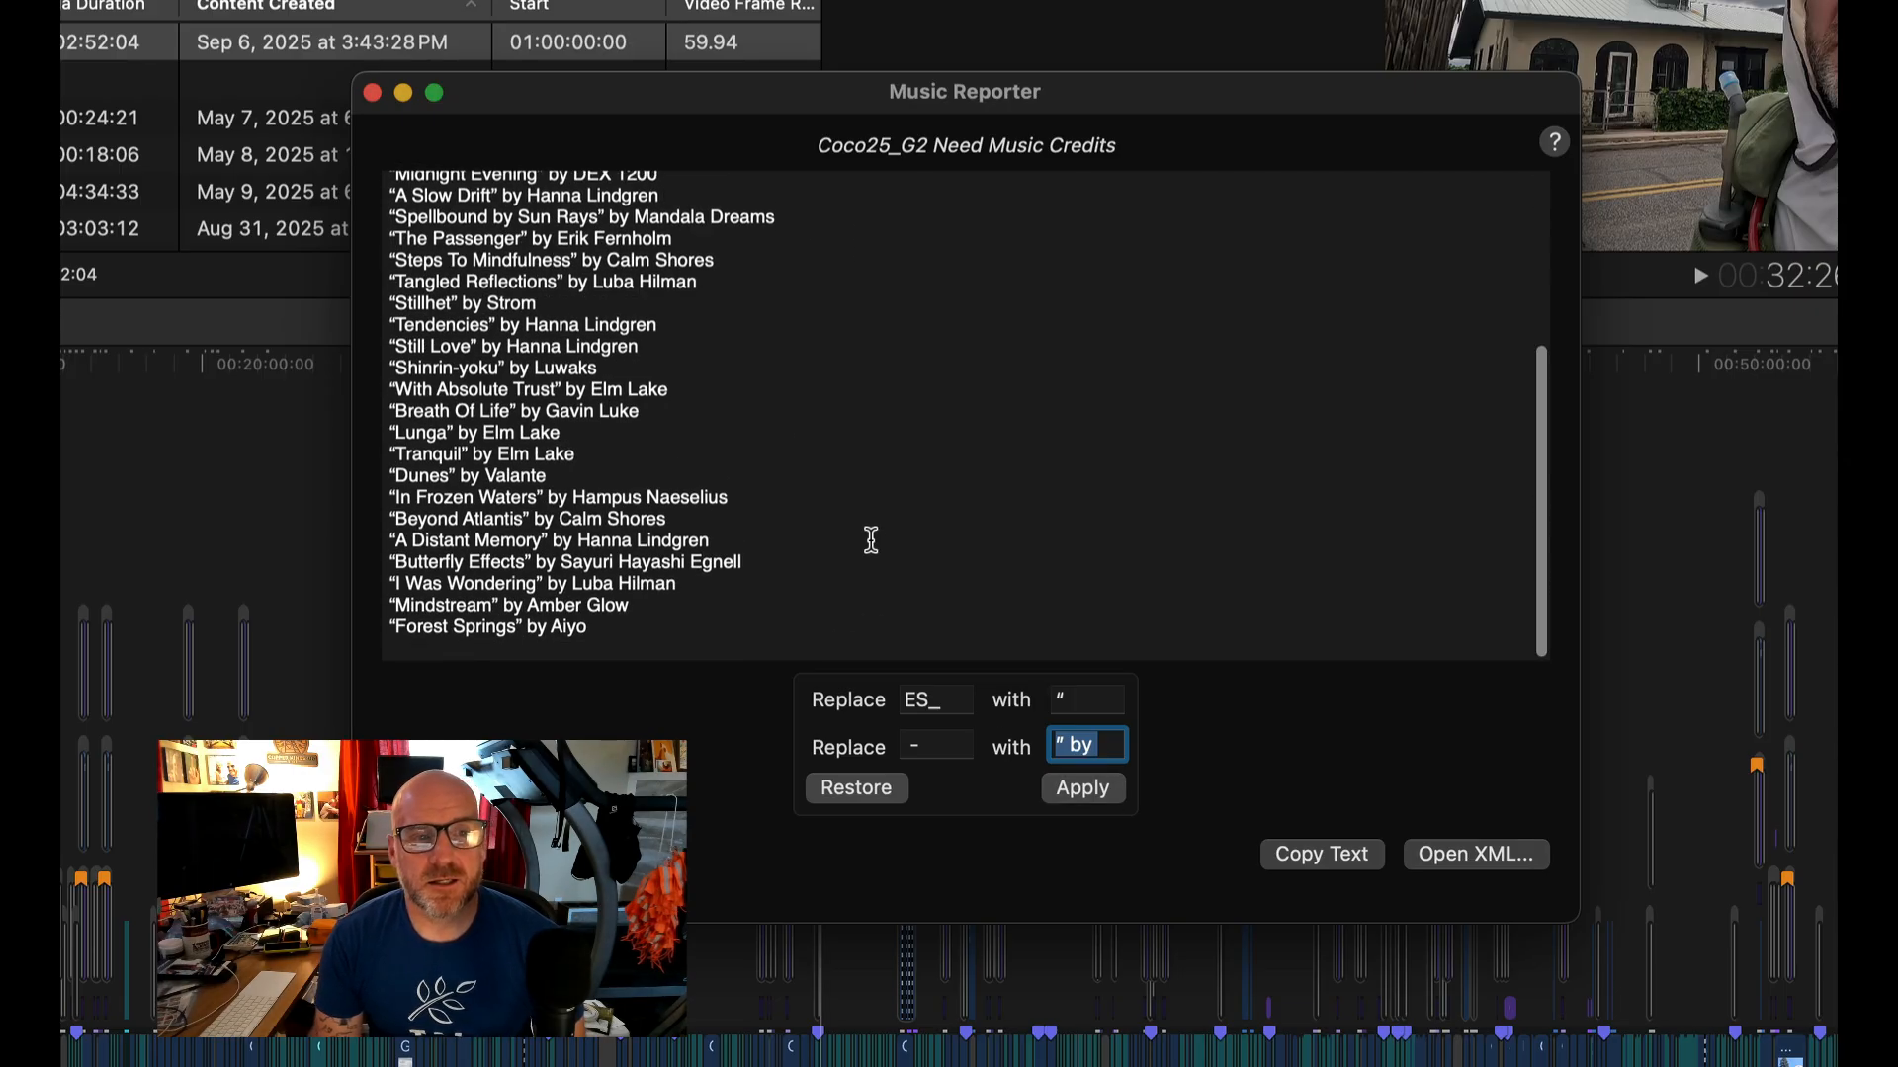
scroll(870, 540, up, 5)
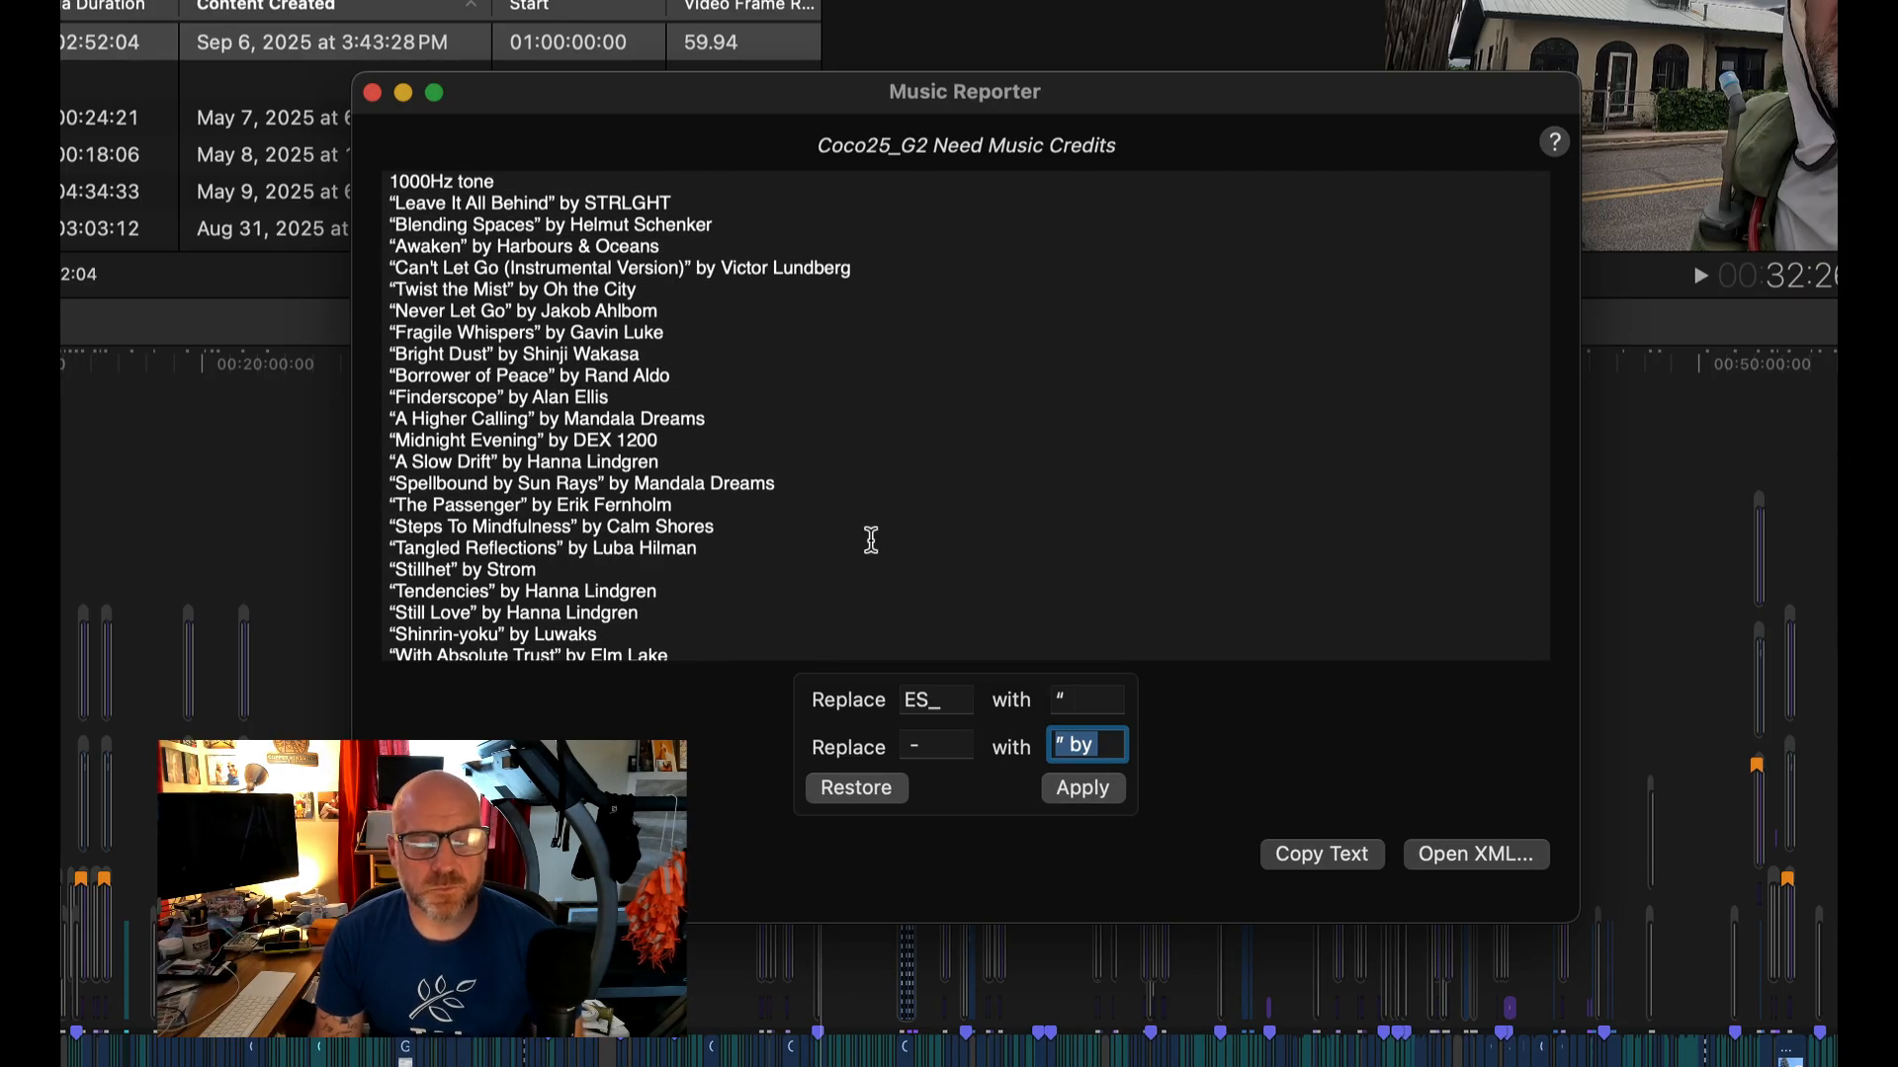
- Select the first Music title in the end credits and move the Music Reporter window away from the viewer
click(1833, 435)
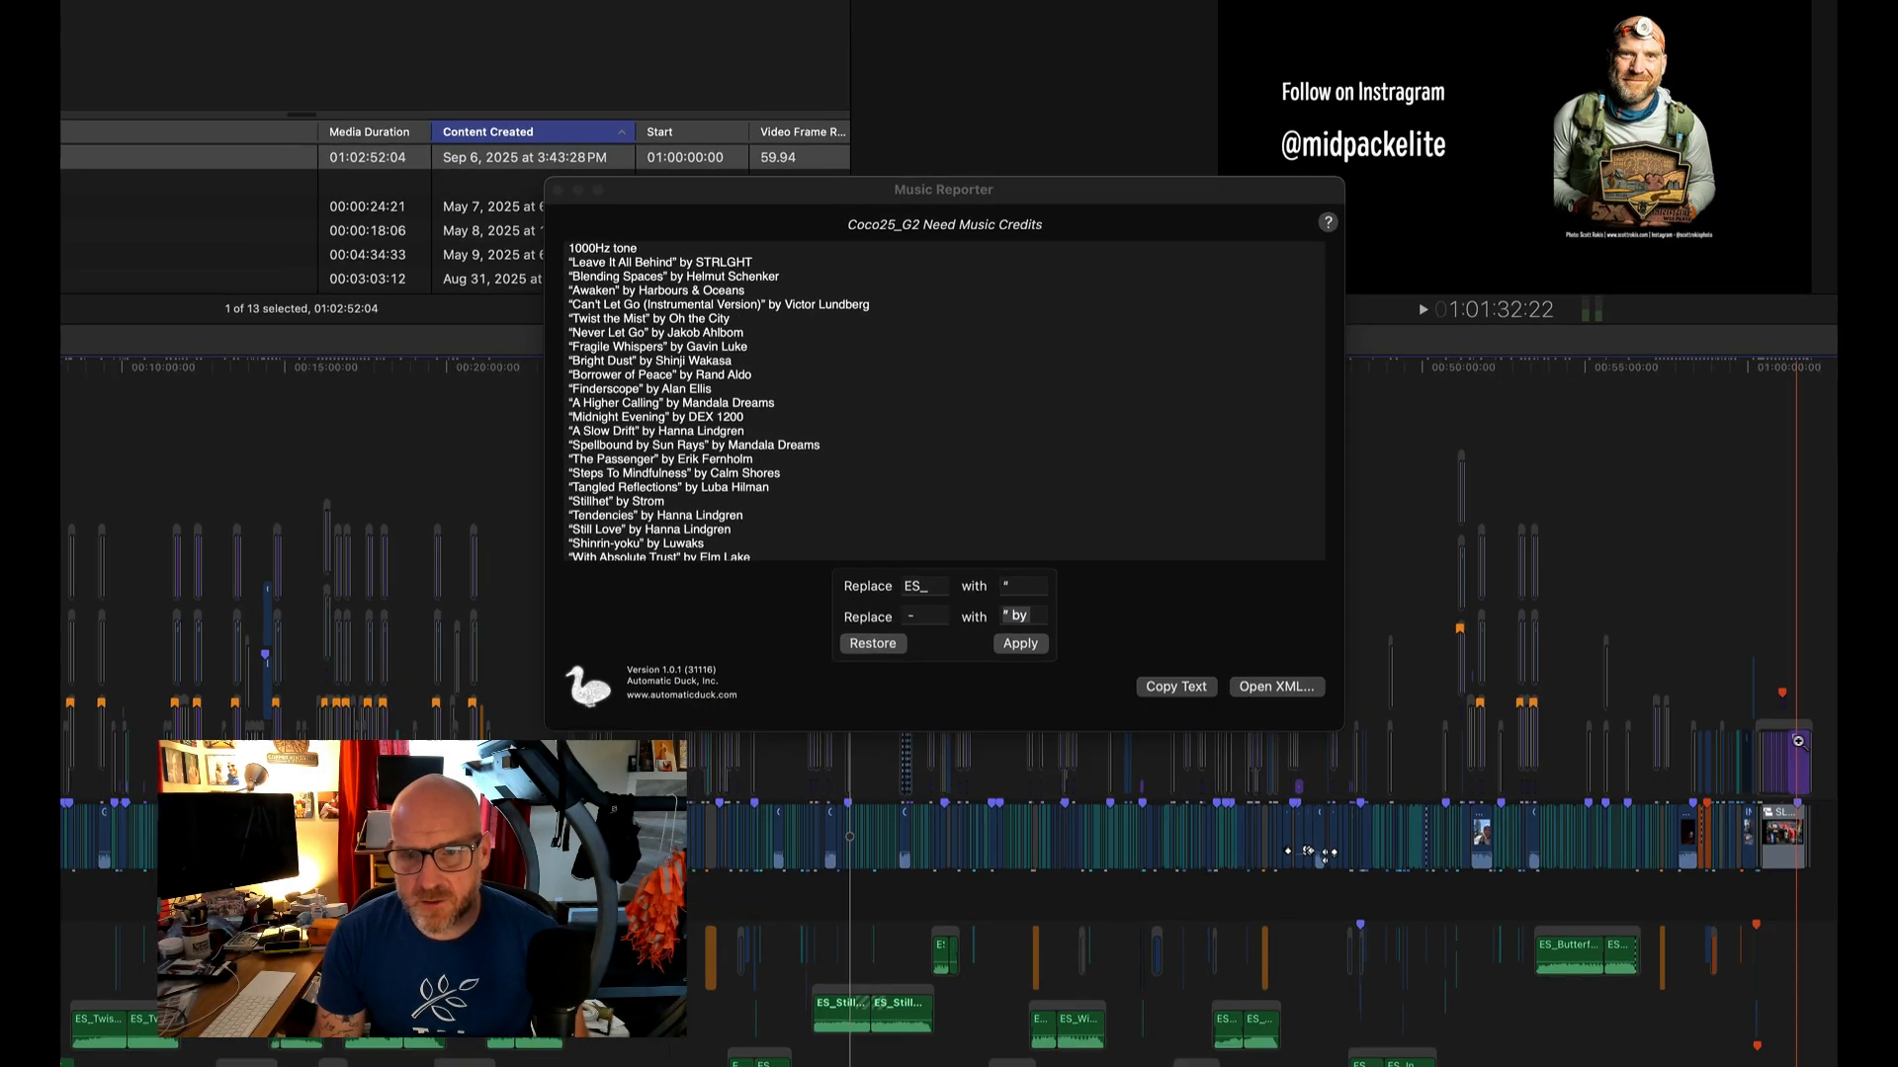
key(z)
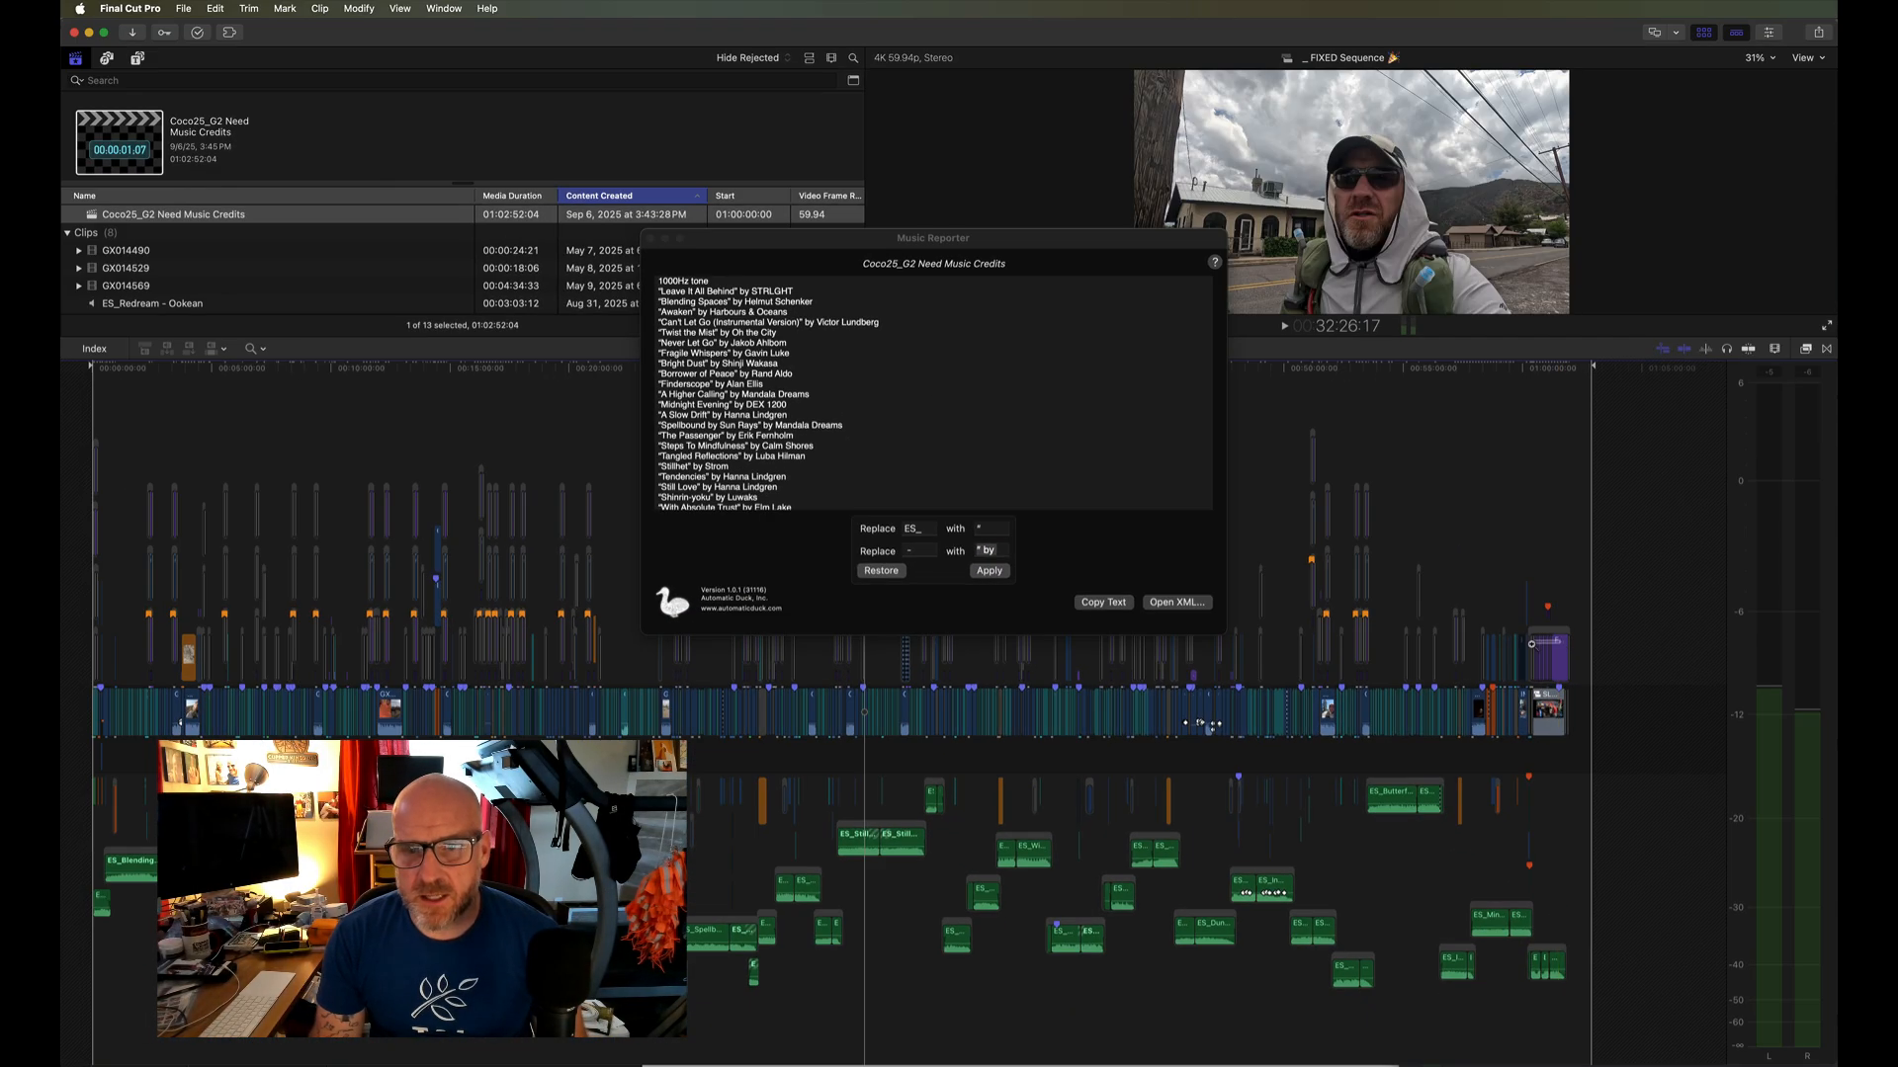
drag(1559, 648, 1531, 644)
scroll(1131, 711, left, 7)
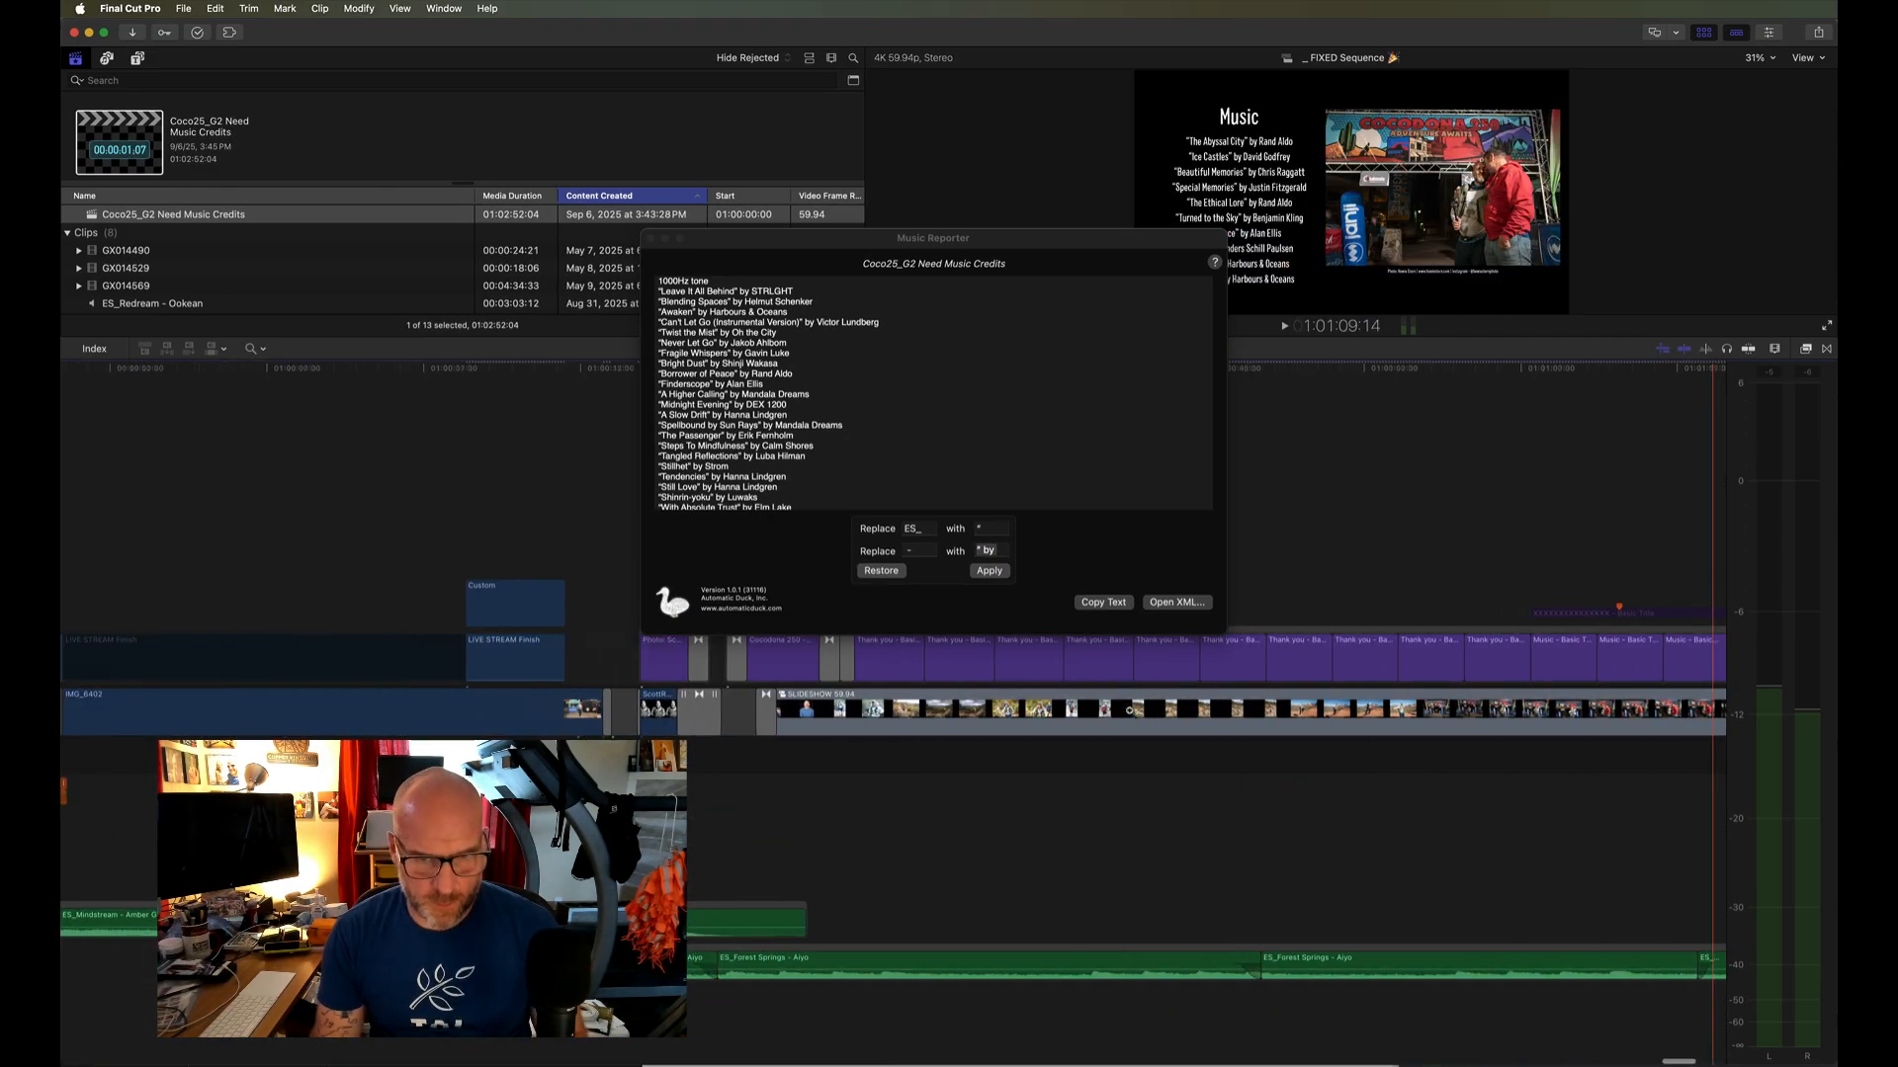
scroll(1364, 563, right, 3)
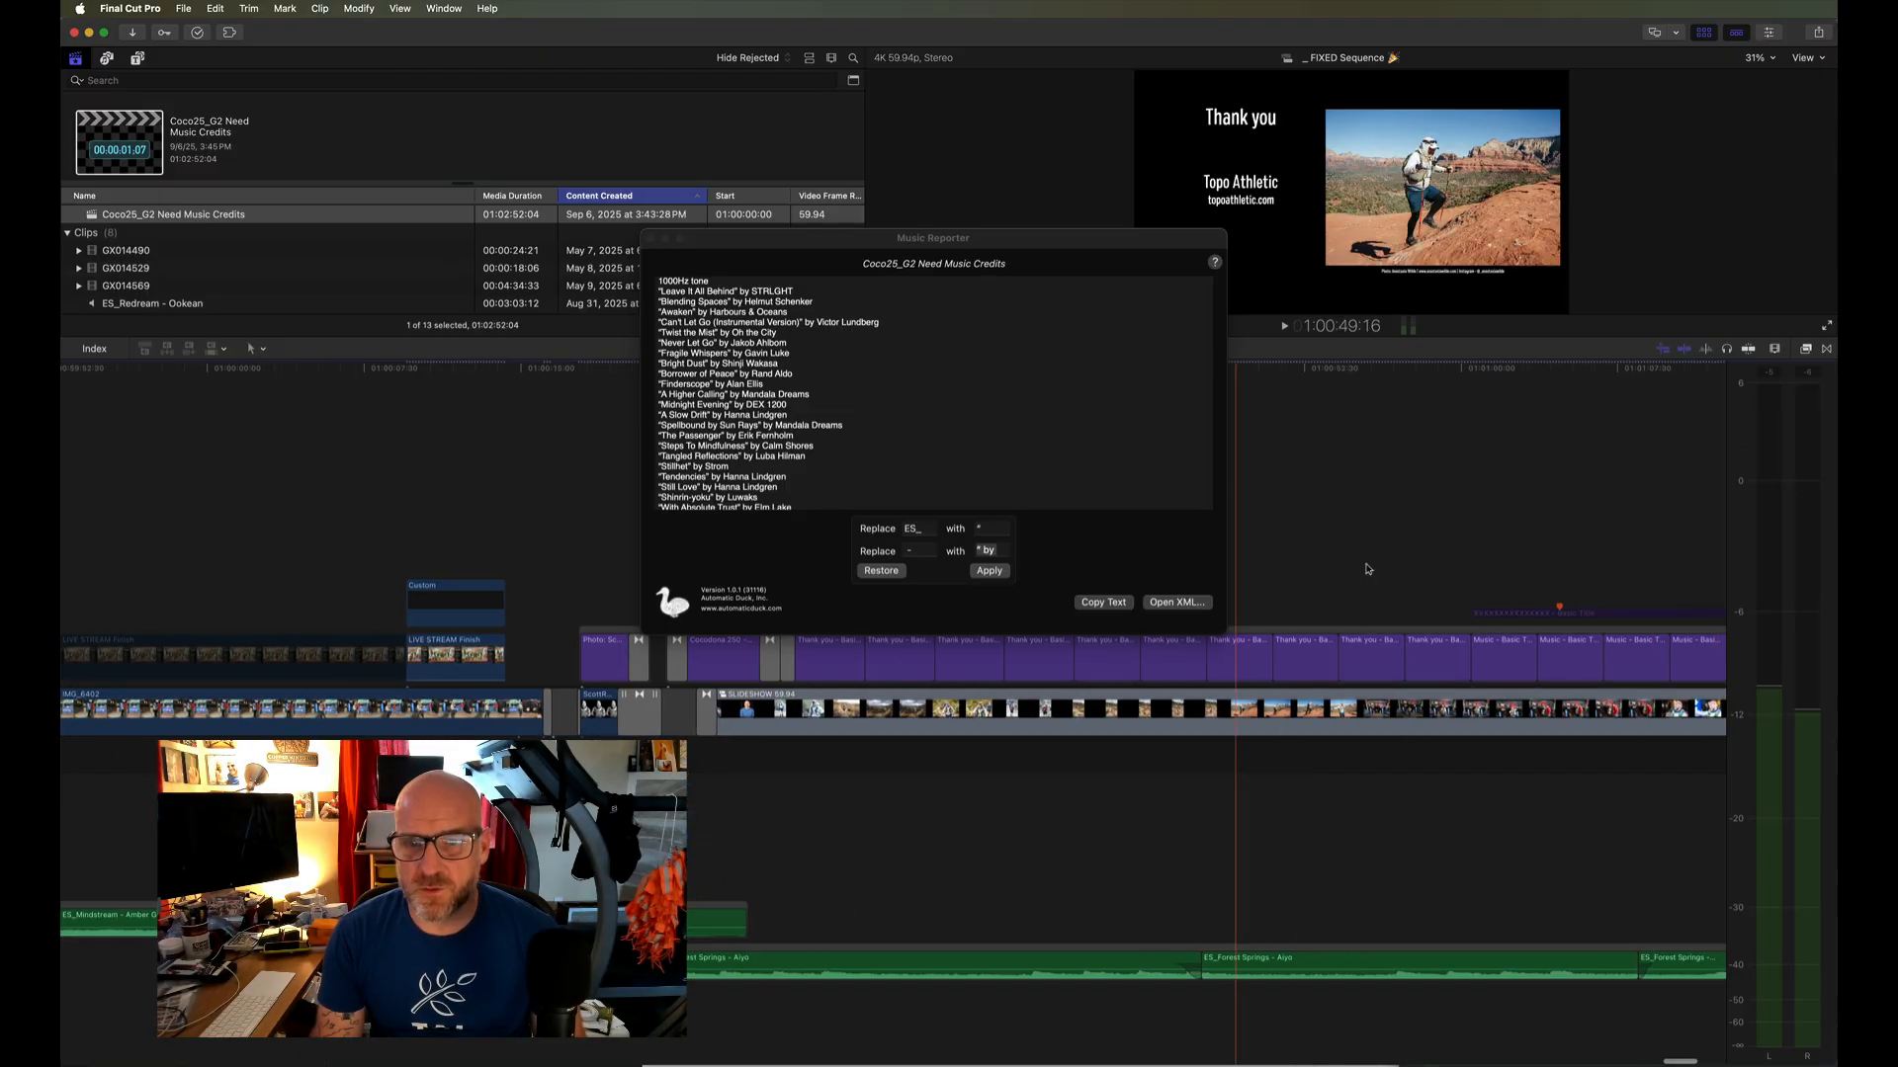
click(1531, 657)
click(1523, 660)
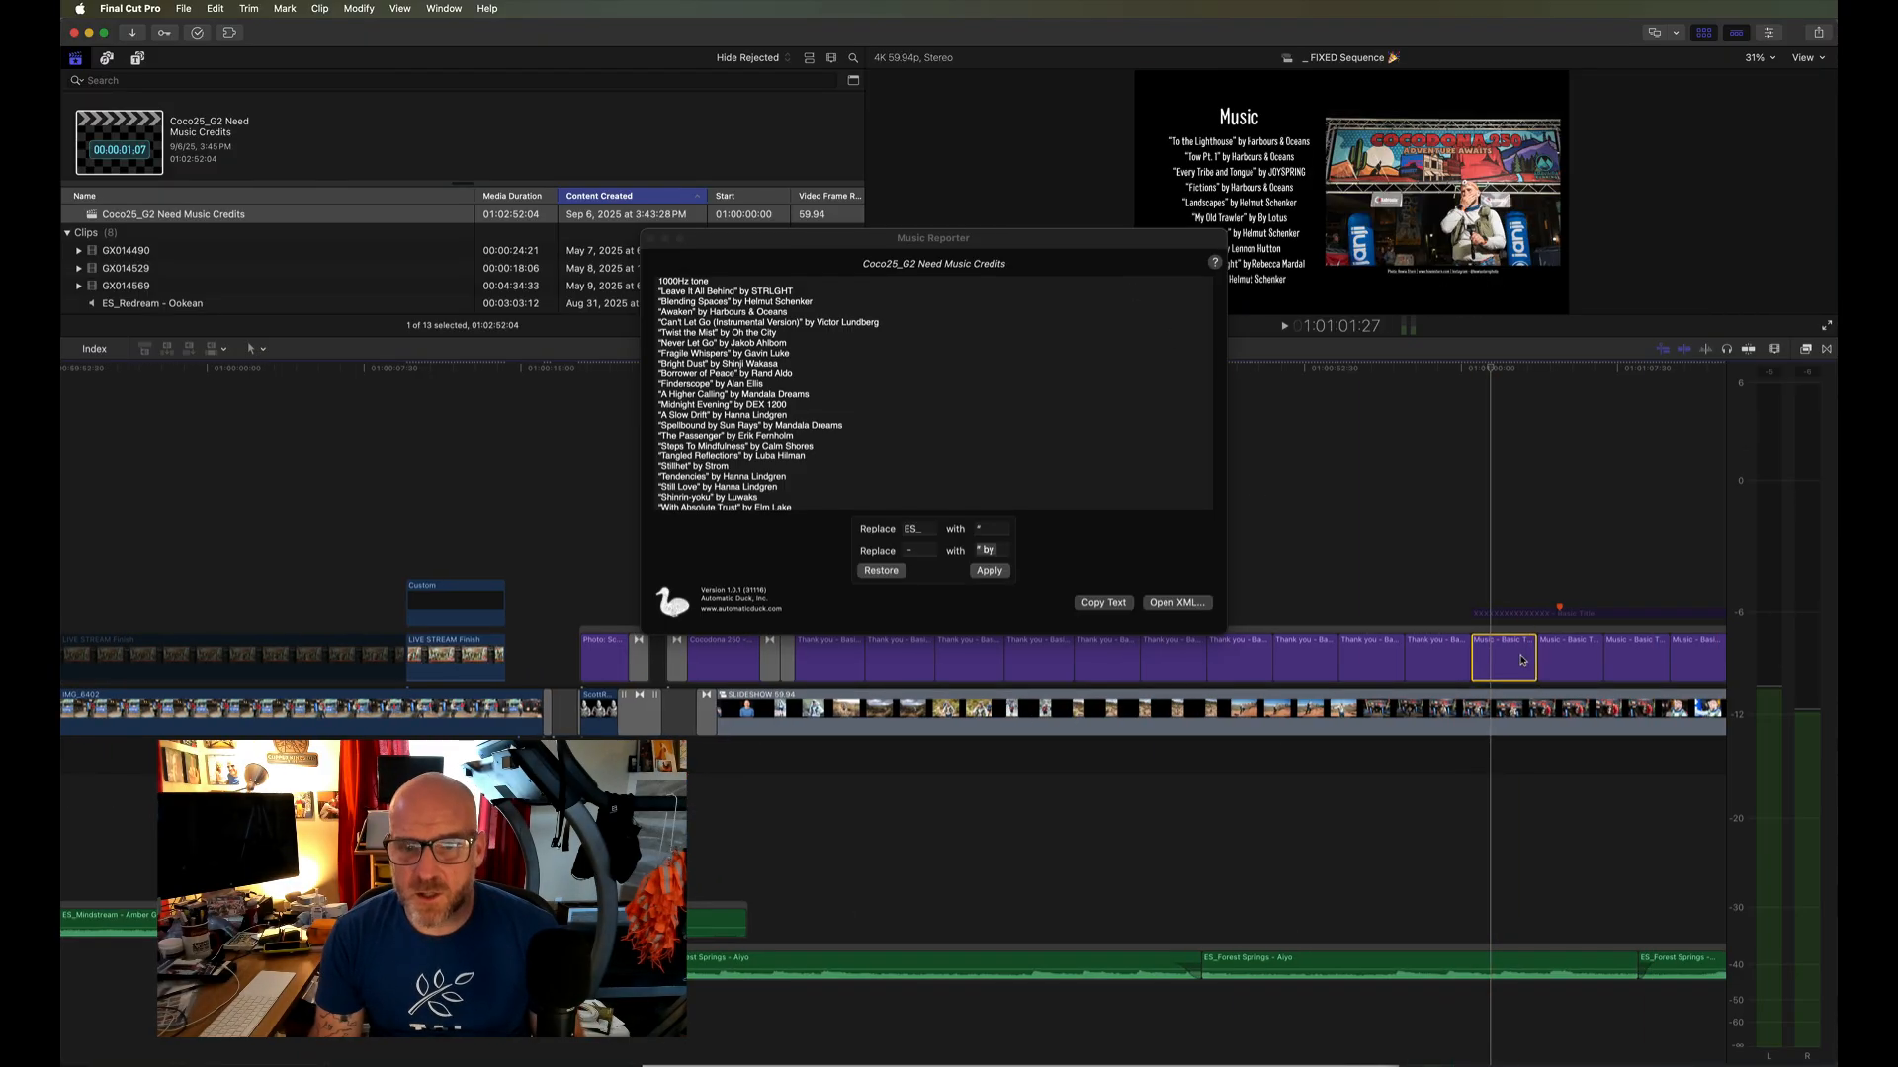
drag(1028, 240, 946, 247)
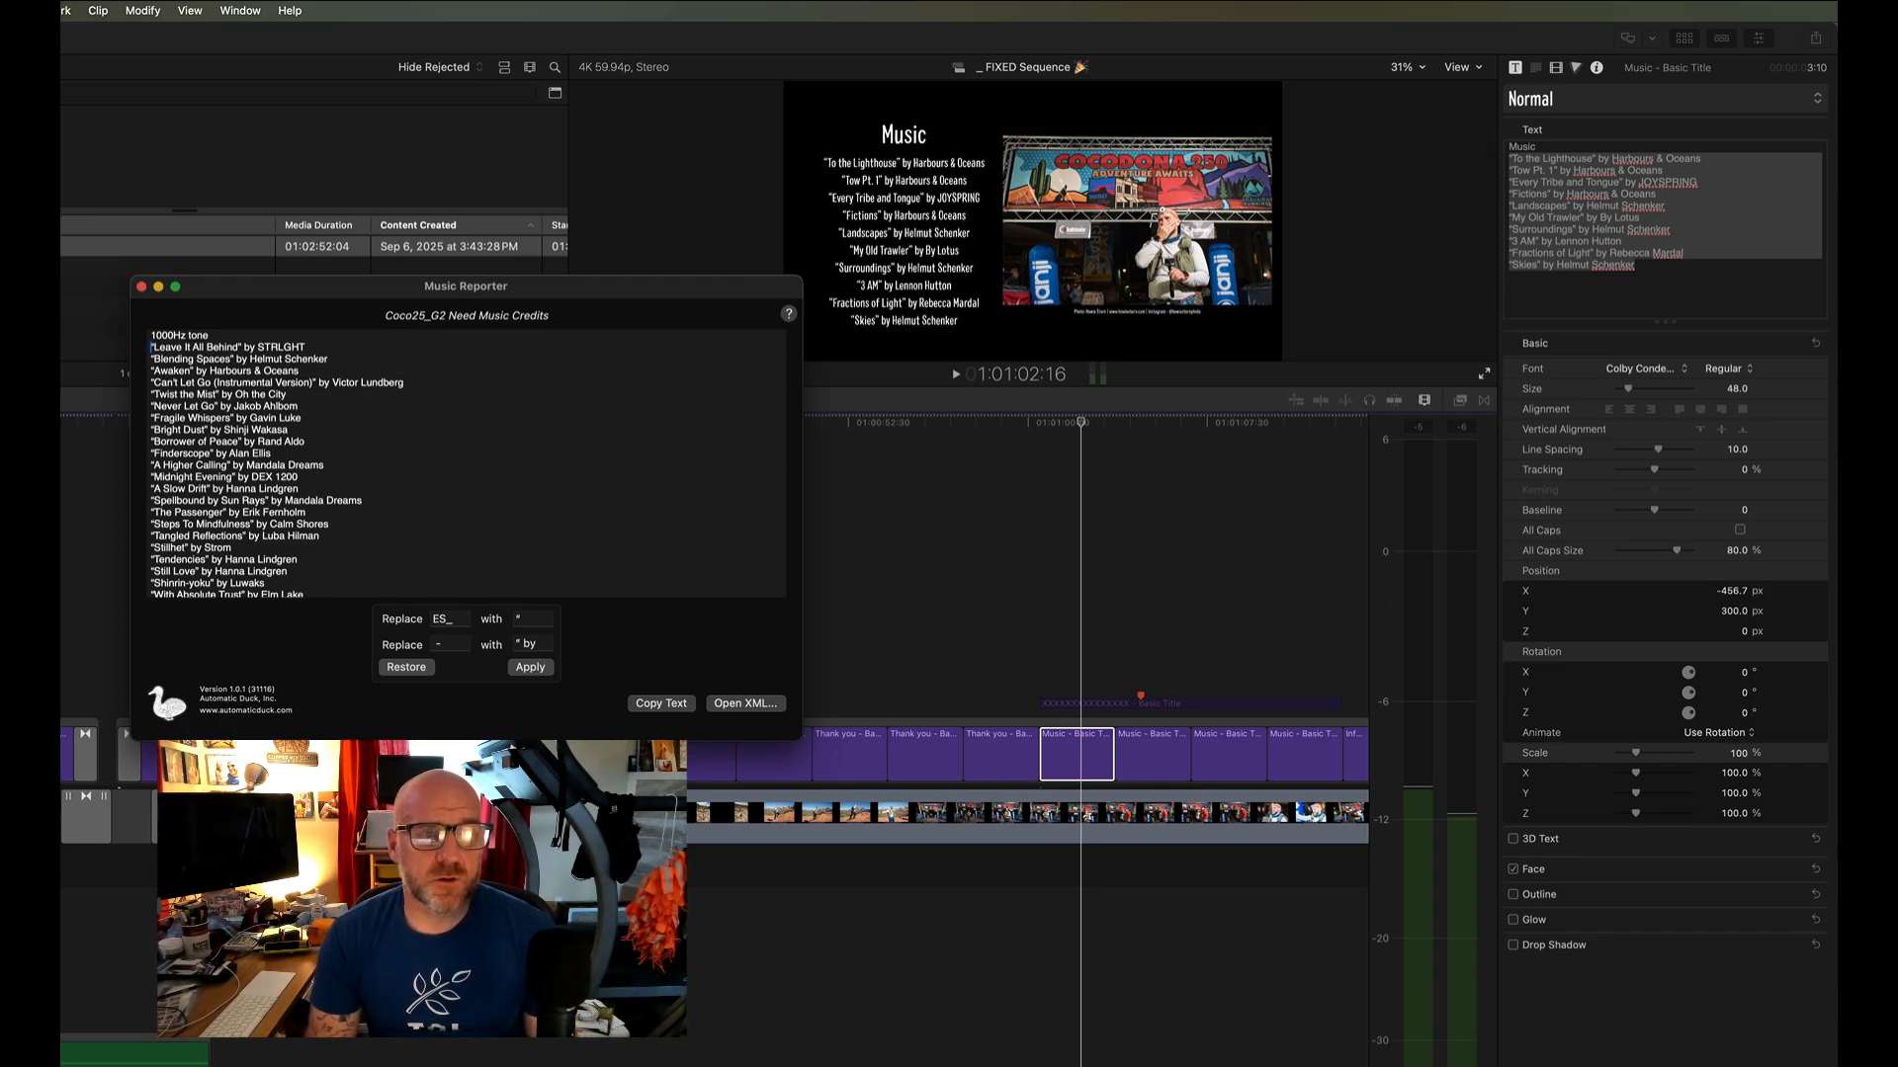
- Replace the first Music title's credits with the reporter lines from "Leave It All Behind" through "A Higher Calling" and tighten their line spacing
drag(153, 348, 316, 465)
key(super+c)
click(1681, 272)
key(super+v)
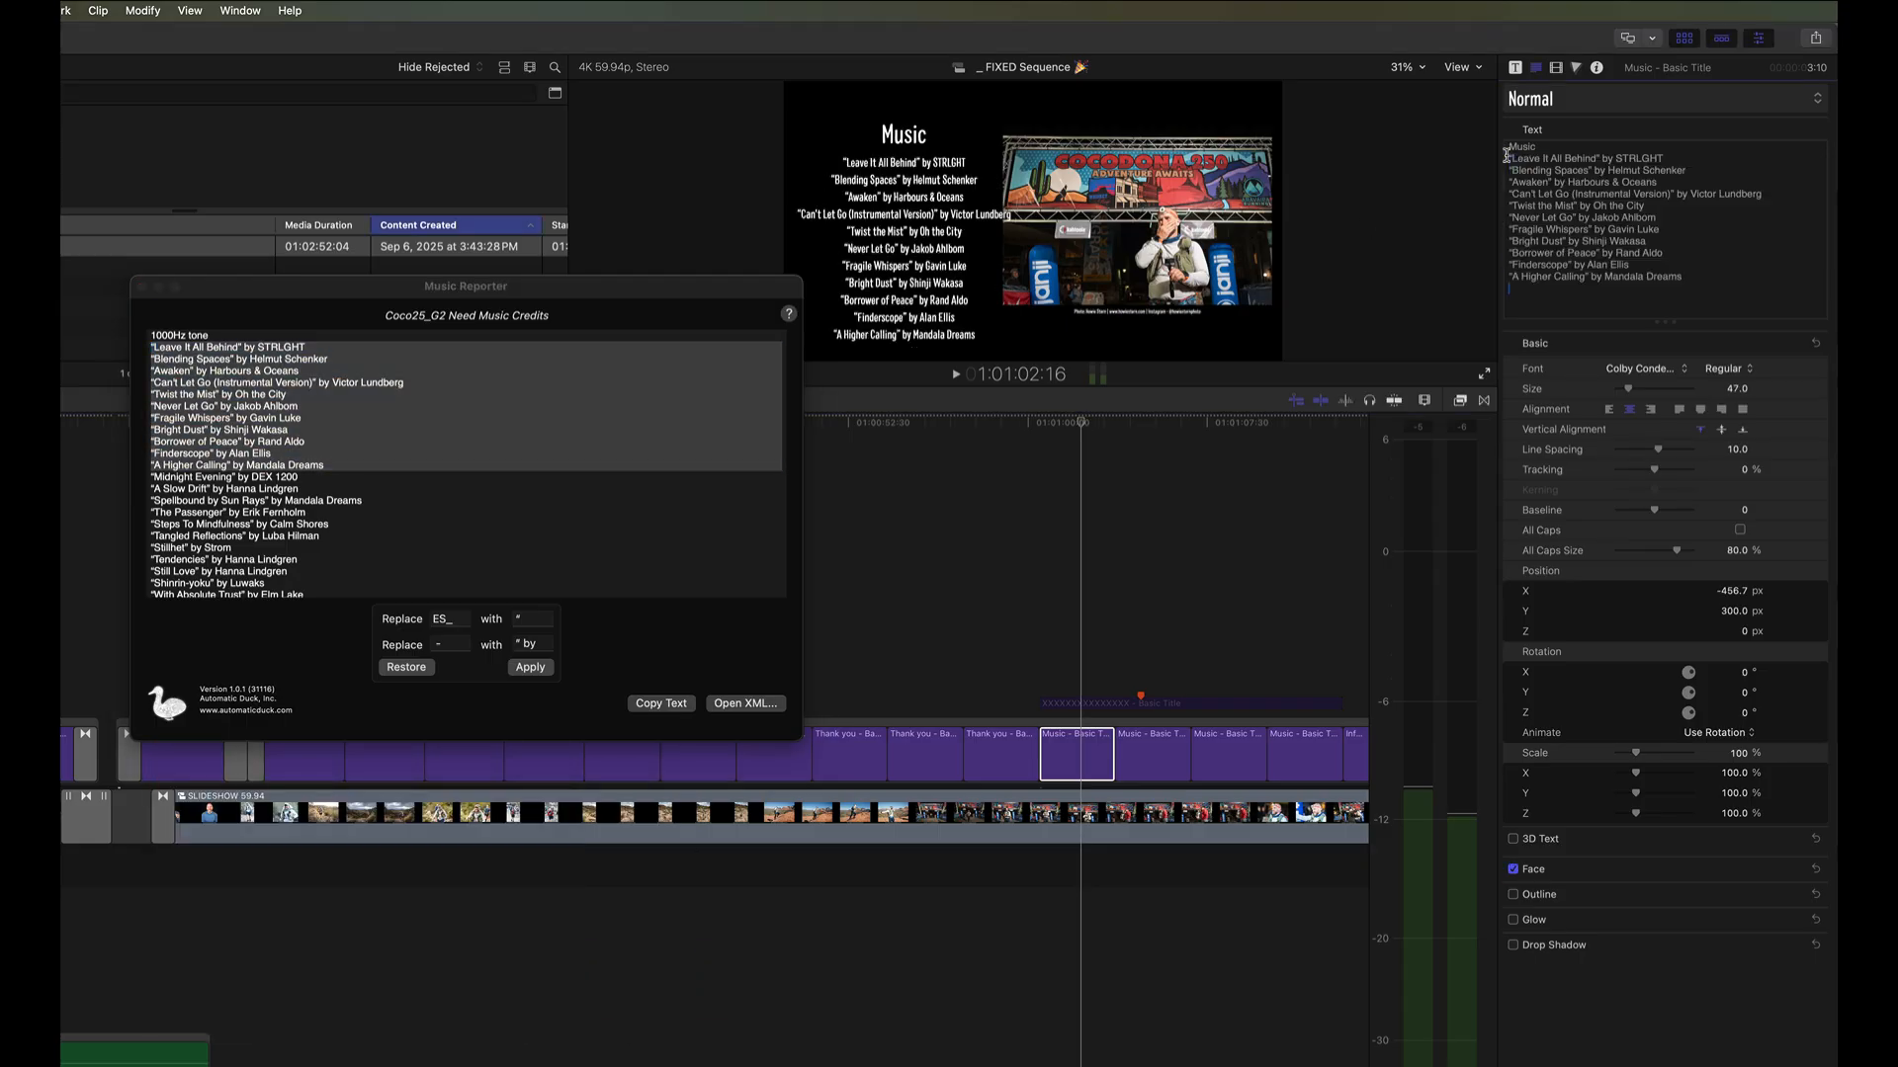
drag(1736, 454, 1736, 462)
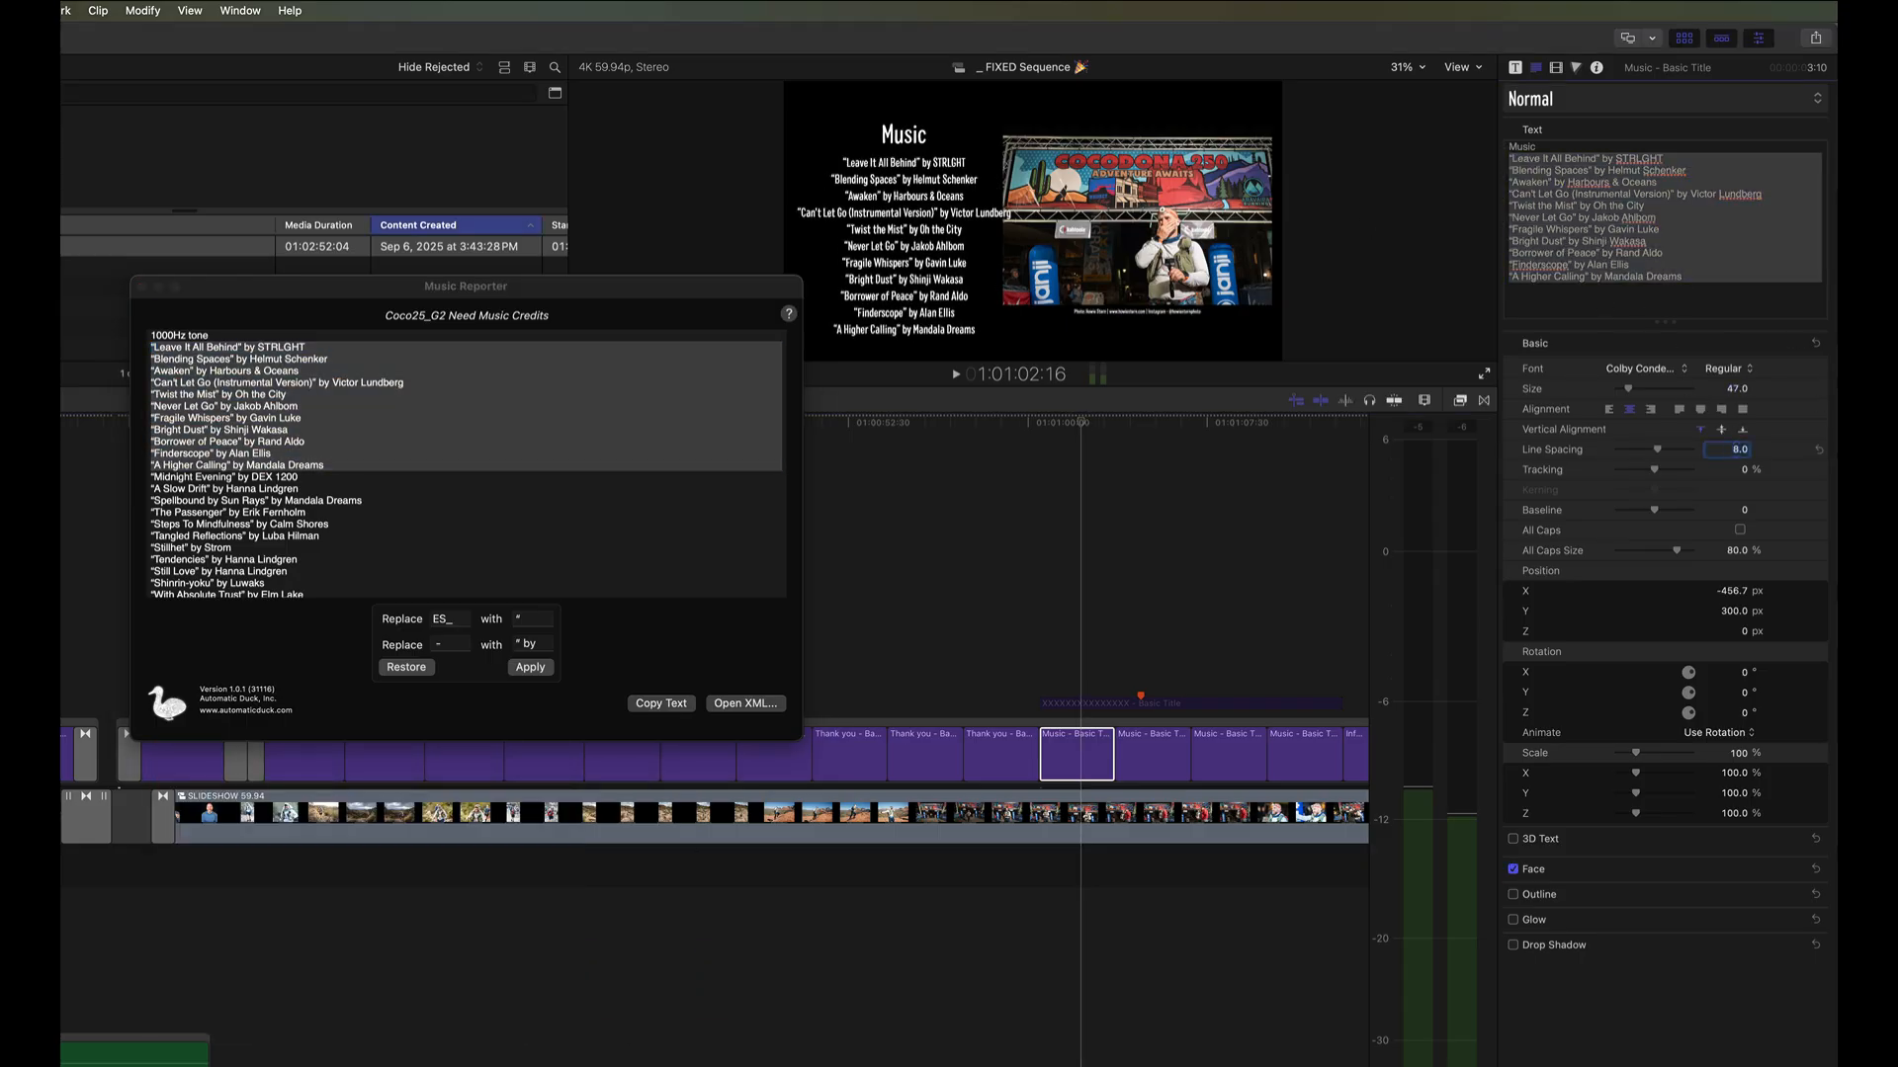
click(1067, 704)
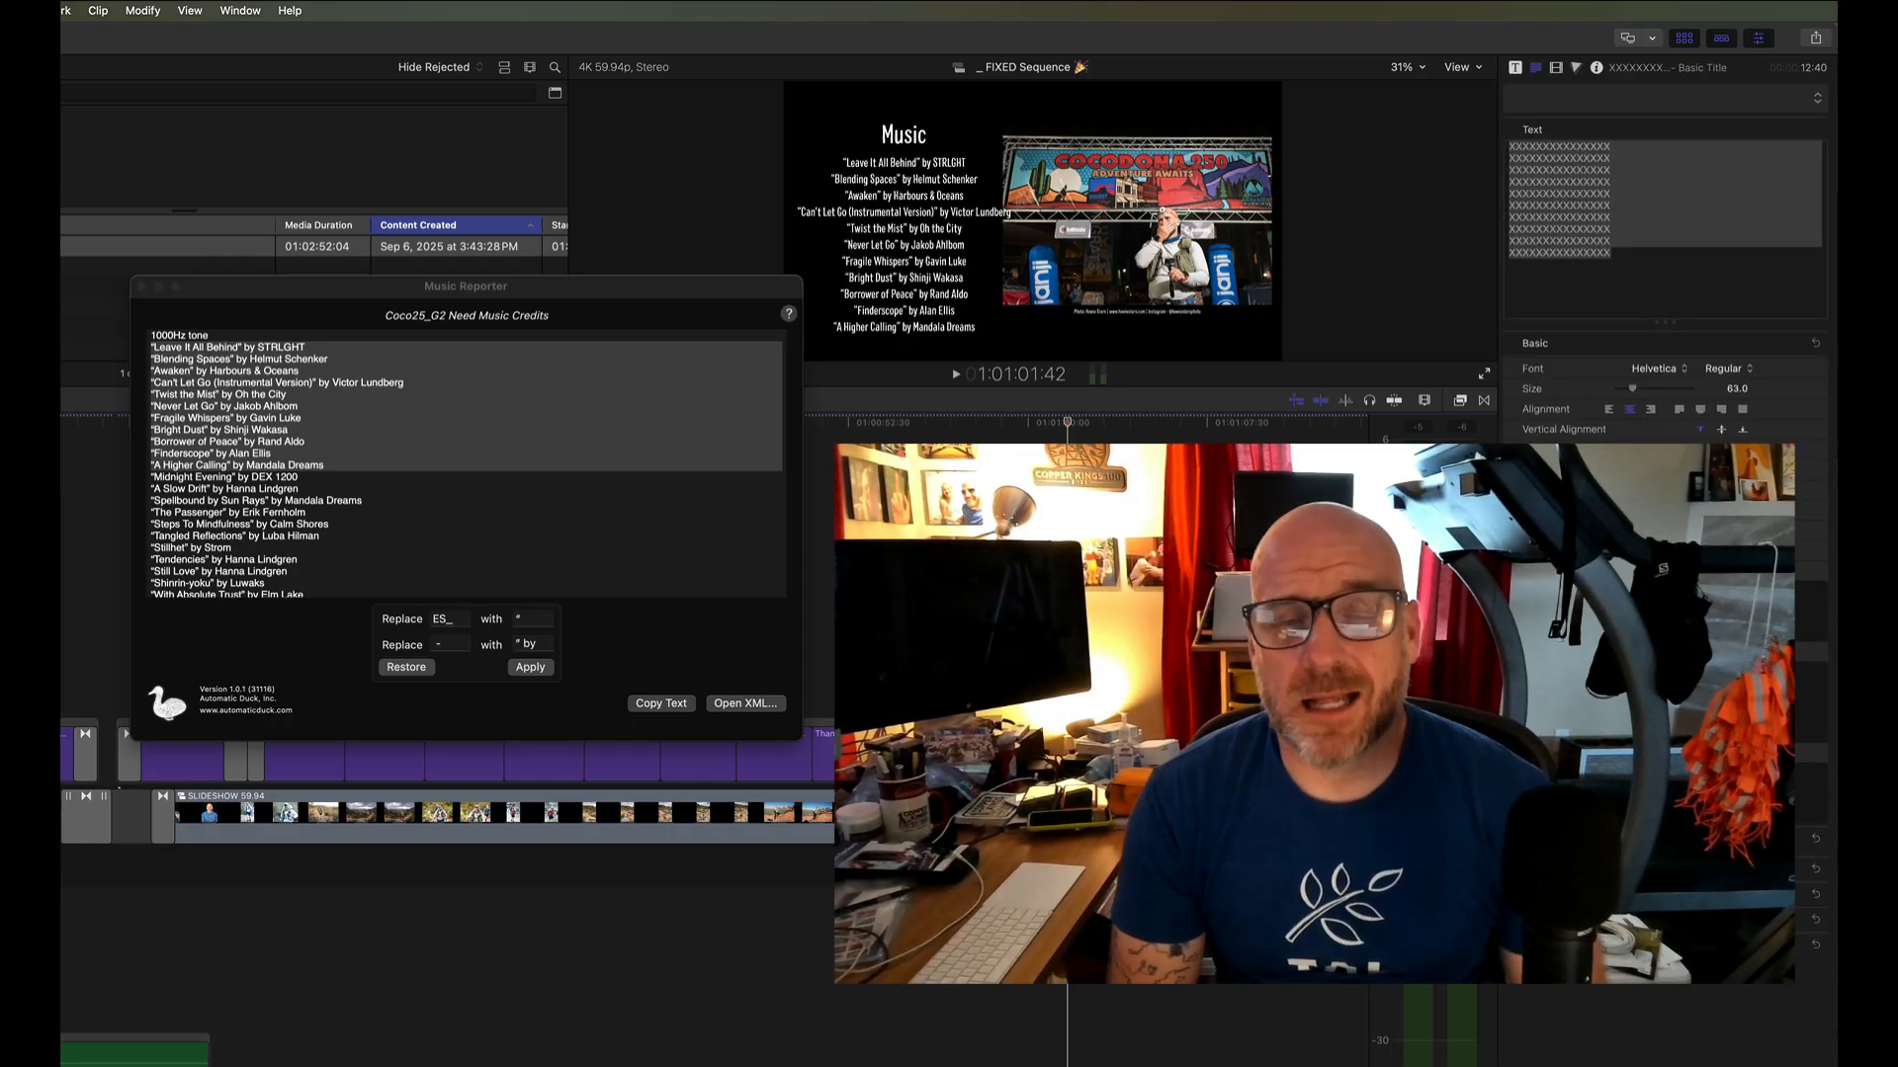